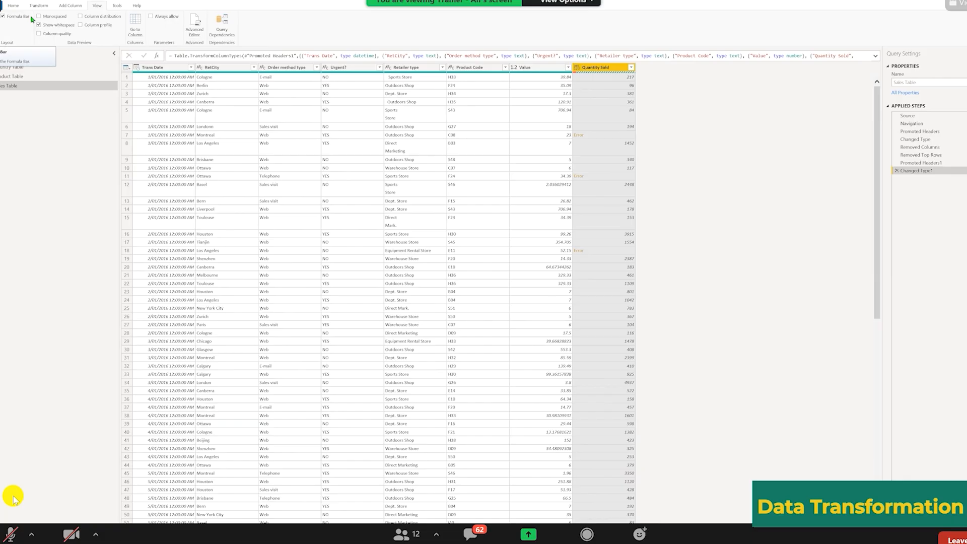
Change the Trans Date column's data type to Date, replacing the current conversion.
{"action": "left_click", "coordinate": [352, 114]}
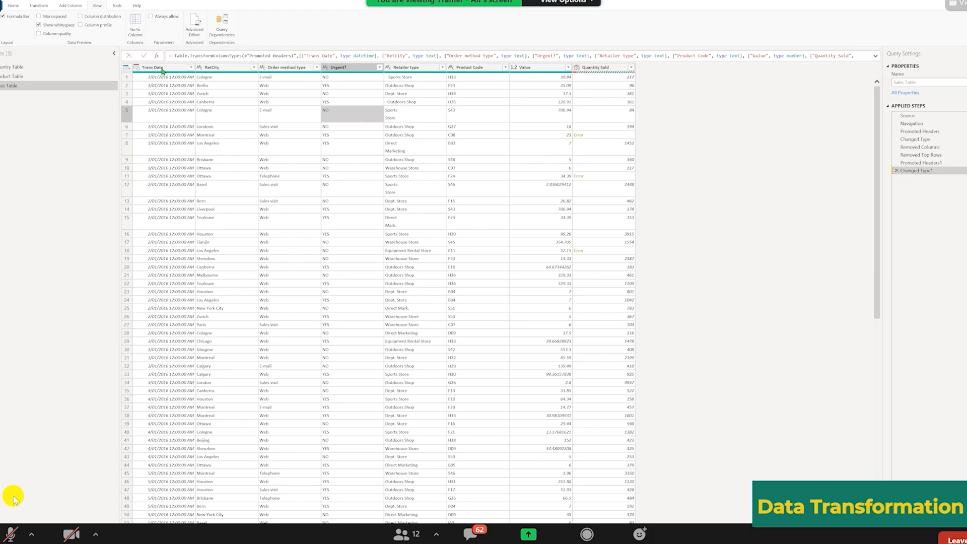
{"action": "left_click", "coordinate": [163, 67]}
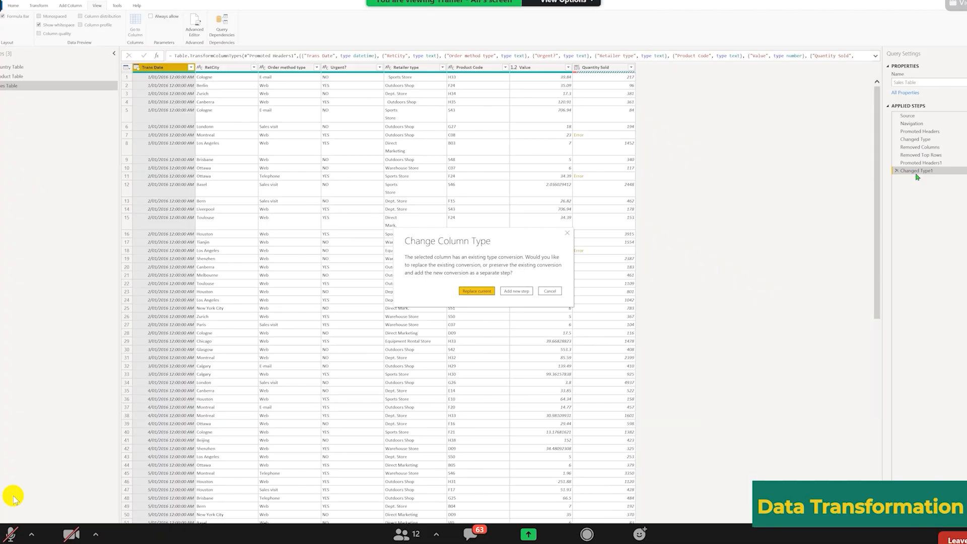
{"action": "left_click", "coordinate": [491, 291]}
Rename the RetCity column as Retailer City.
{"action": "left_click", "coordinate": [219, 68]}
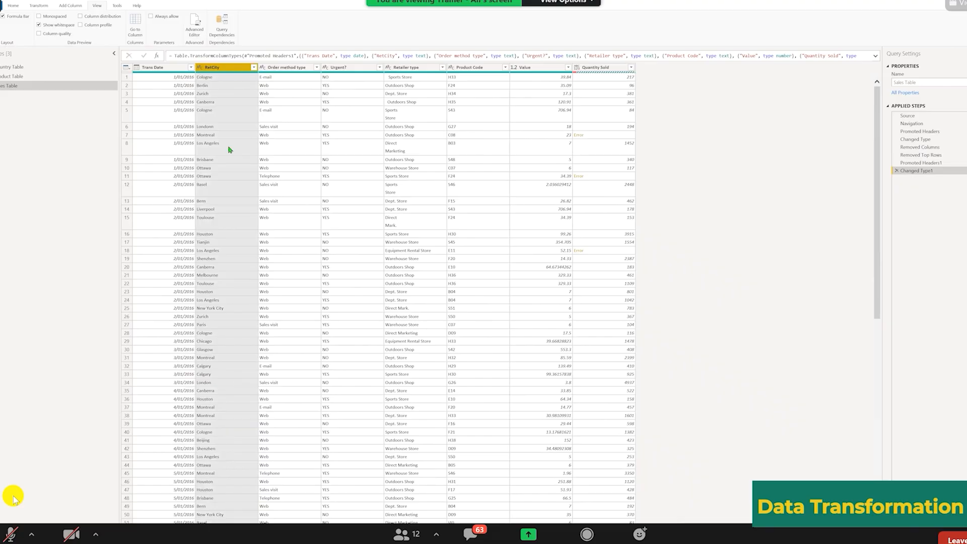
{"action": "double_click", "coordinate": [217, 67]}
{"action": "type", "text": "Retailer City"}
{"action": "key", "text": "Return"}
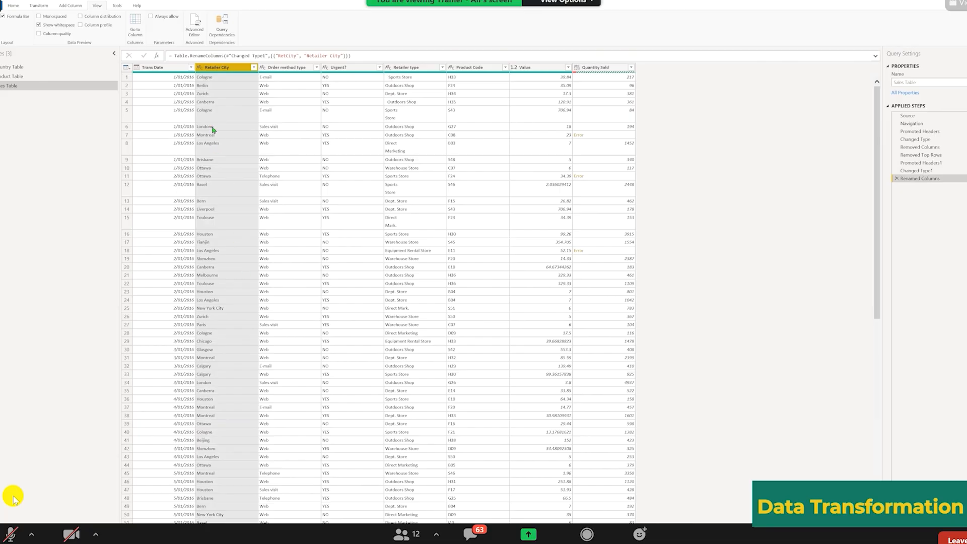
Replace the misspelled value Londonn with London in the Retailer City column.
{"action": "left_click", "coordinate": [208, 130]}
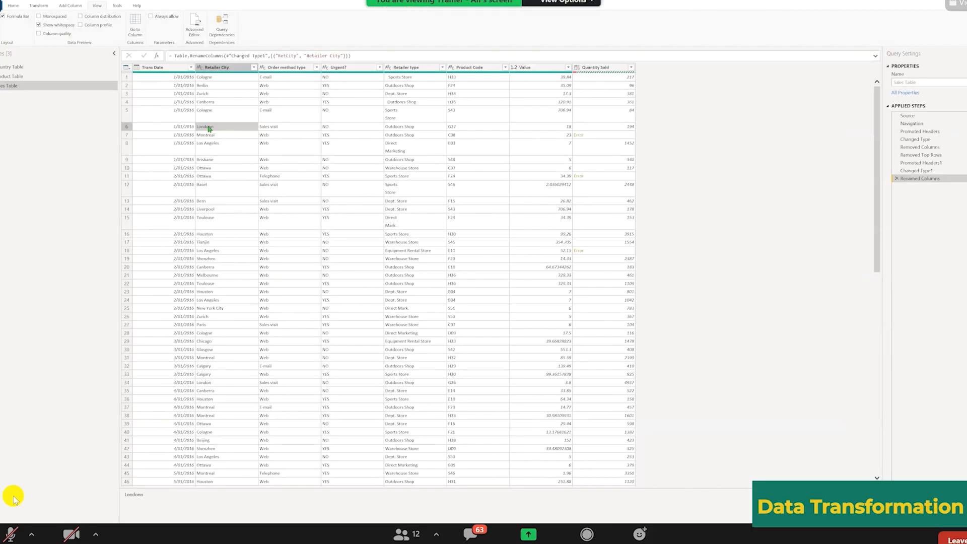
{"action": "right_click", "coordinate": [209, 127]}
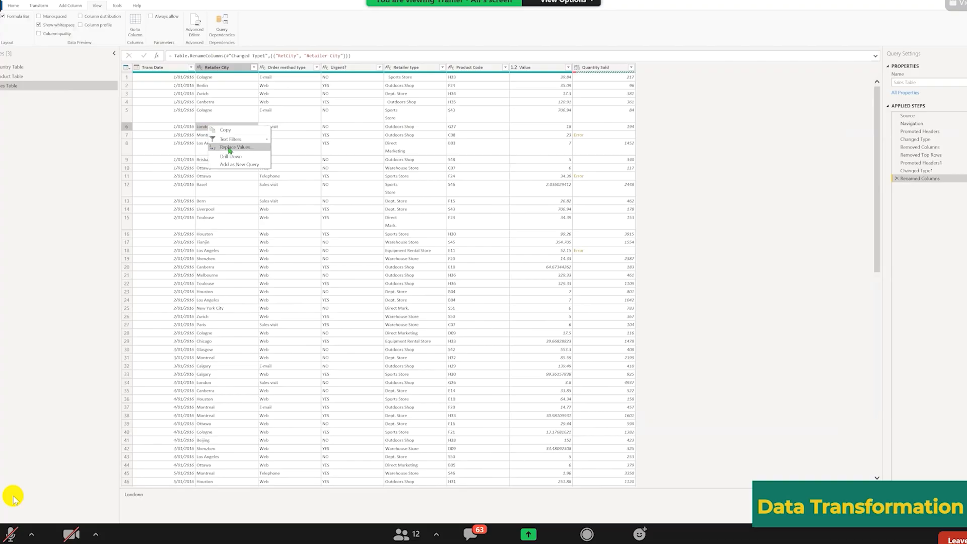
{"action": "left_click", "coordinate": [230, 148]}
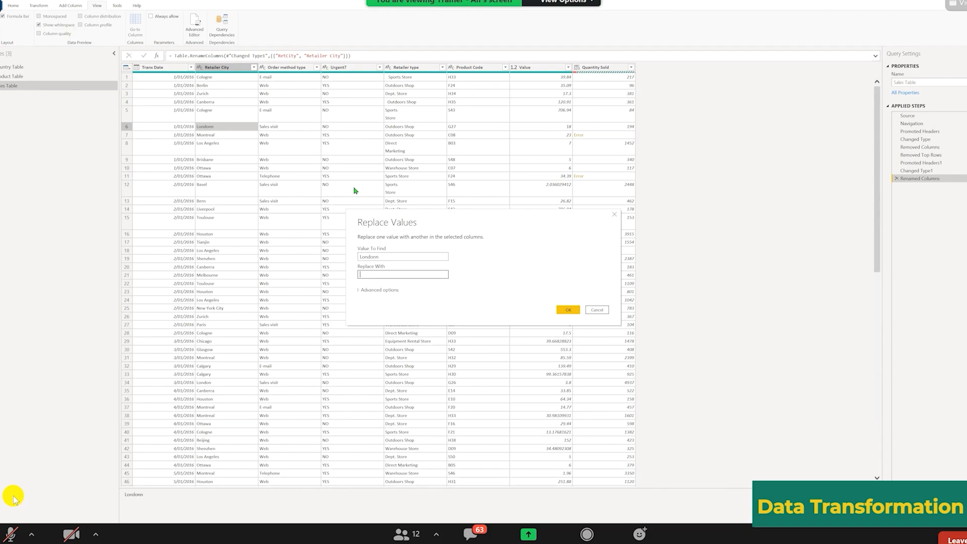
{"action": "type", "text": "London"}
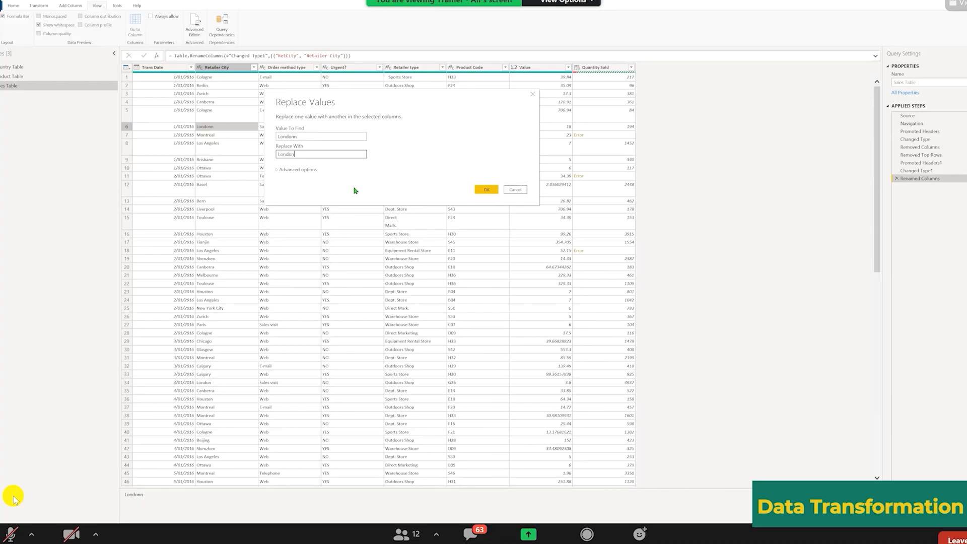
{"action": "left_click", "coordinate": [486, 189]}
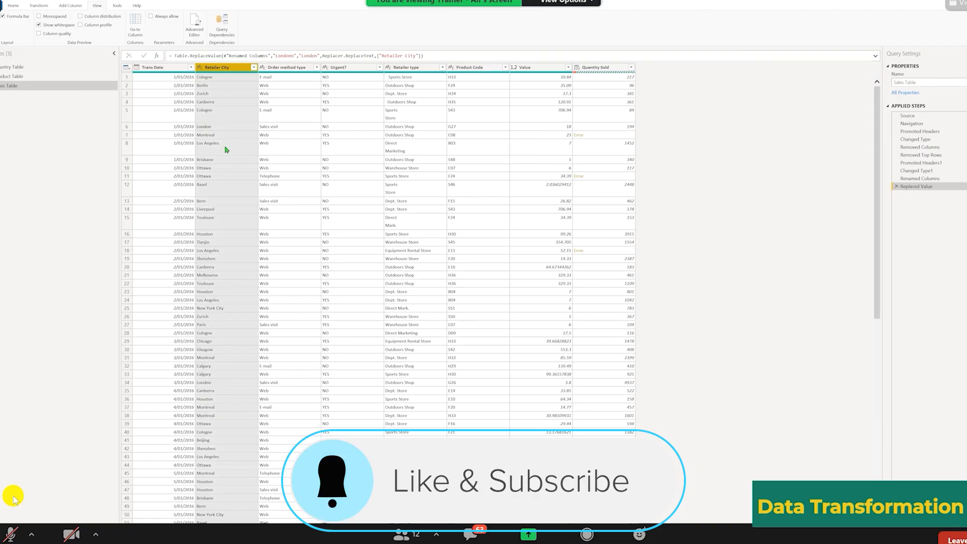
{"action": "left_click", "coordinate": [211, 128]}
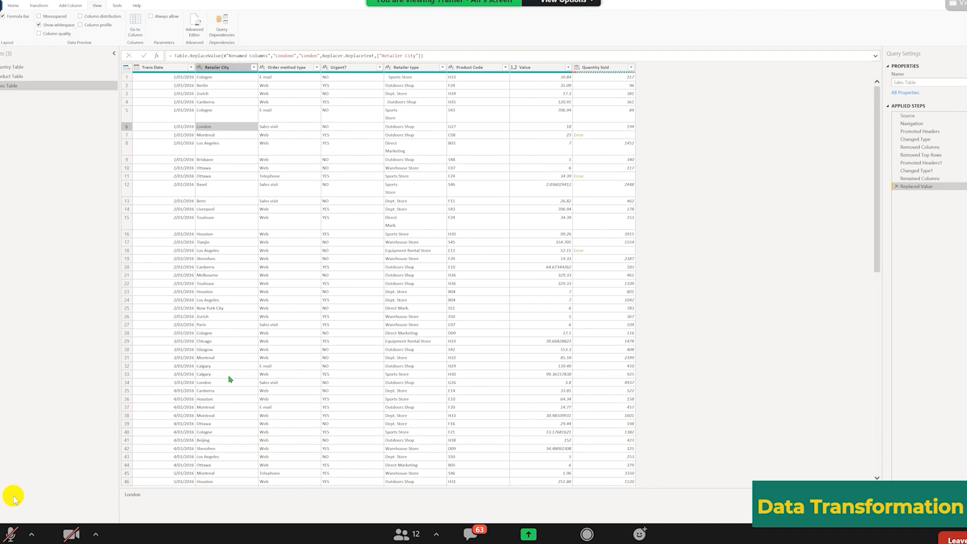
{"action": "left_click", "coordinate": [288, 147]}
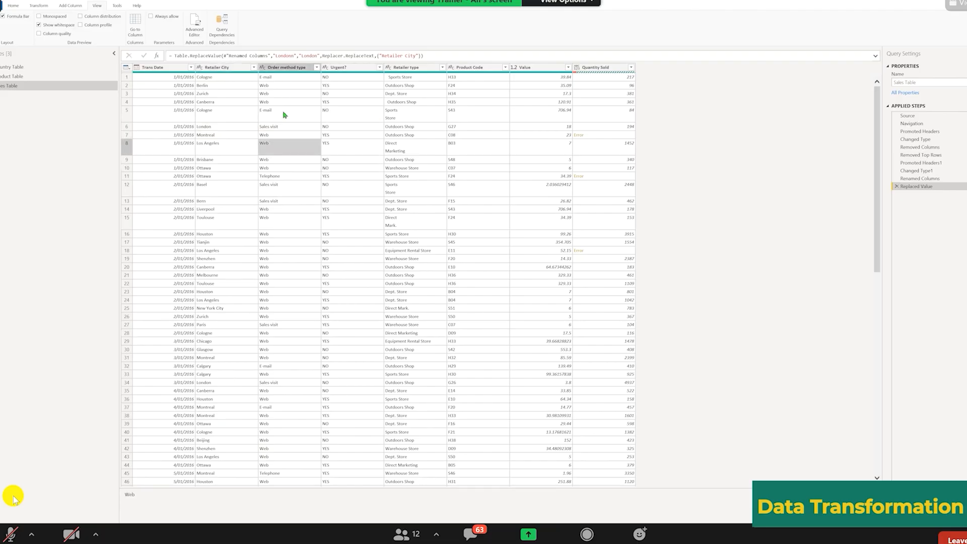
{"action": "left_click", "coordinate": [227, 131]}
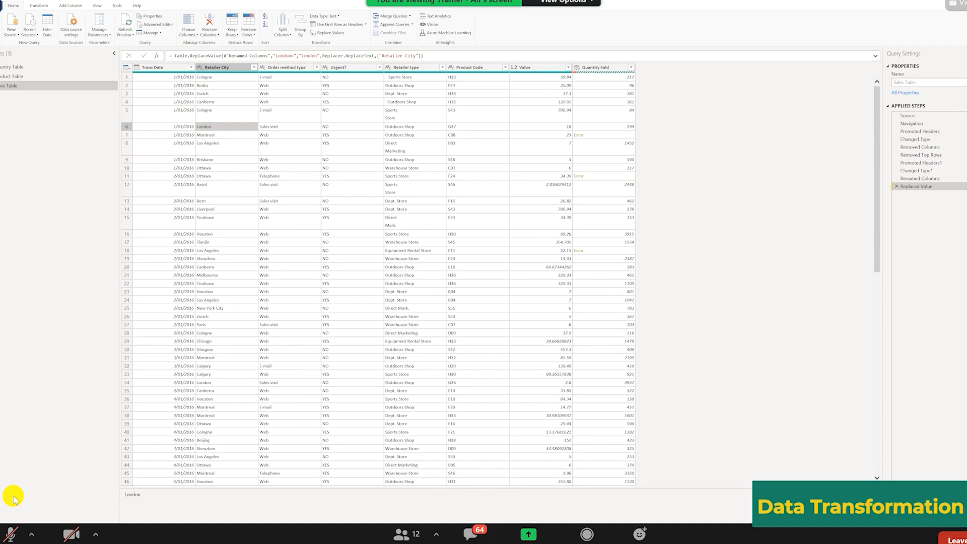
Switch to the Excel workbook and examine the variant Retailer type labels and their transaction counts in the pivot table.
{"action": "key", "text": "alt+Tab"}
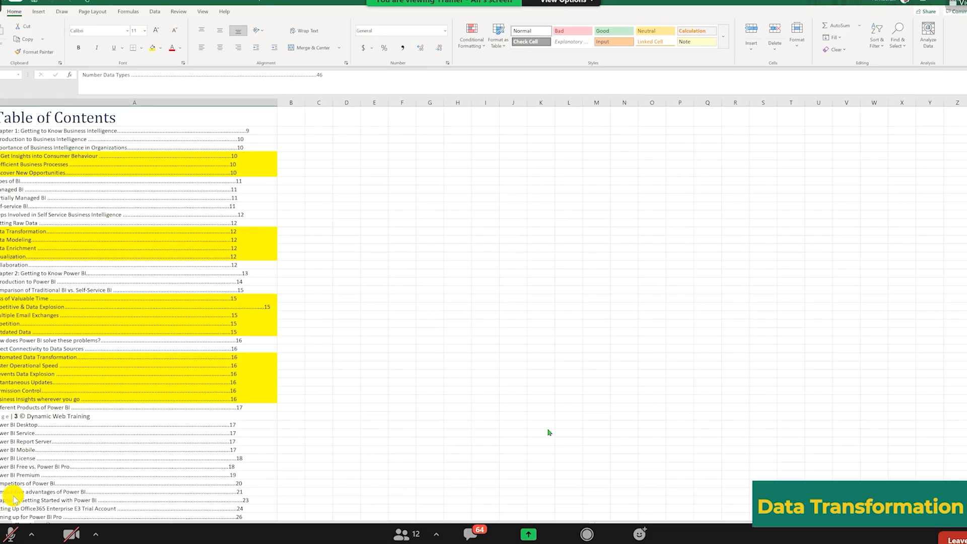
{"action": "key", "text": "alt+Tab"}
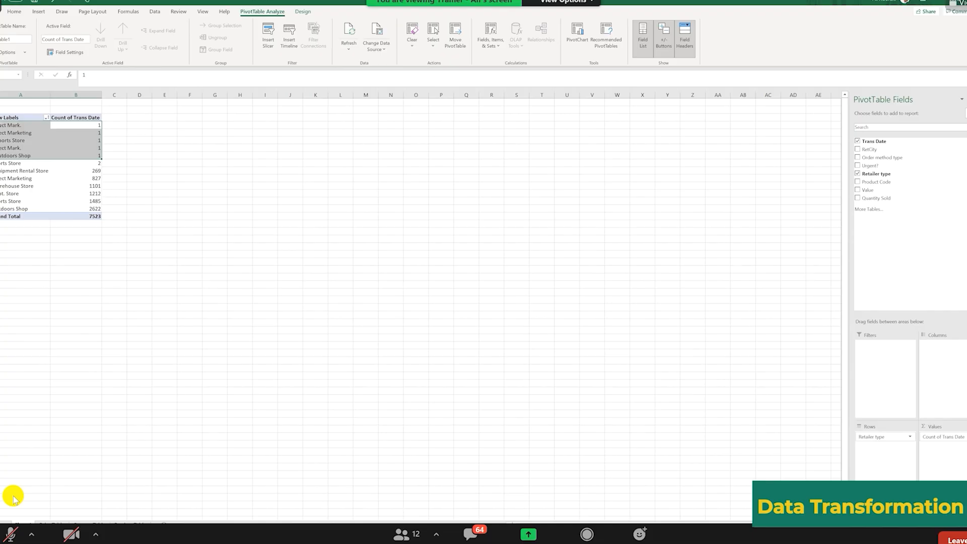
{"action": "left_click", "coordinate": [11, 141]}
{"action": "left_click_drag", "start_coordinate": [6, 126], "coordinate": [92, 160]}
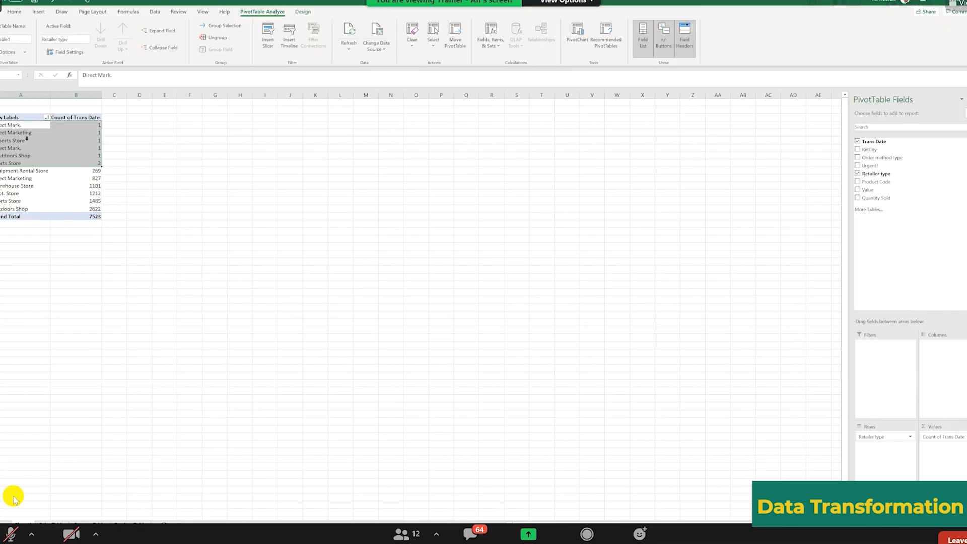
{"action": "left_click", "coordinate": [9, 122]}
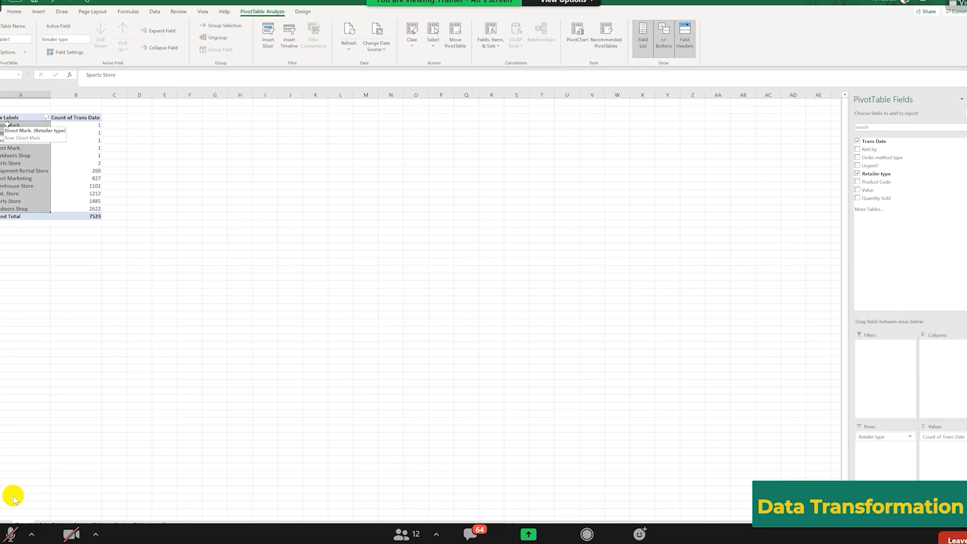
{"action": "left_click", "coordinate": [22, 157]}
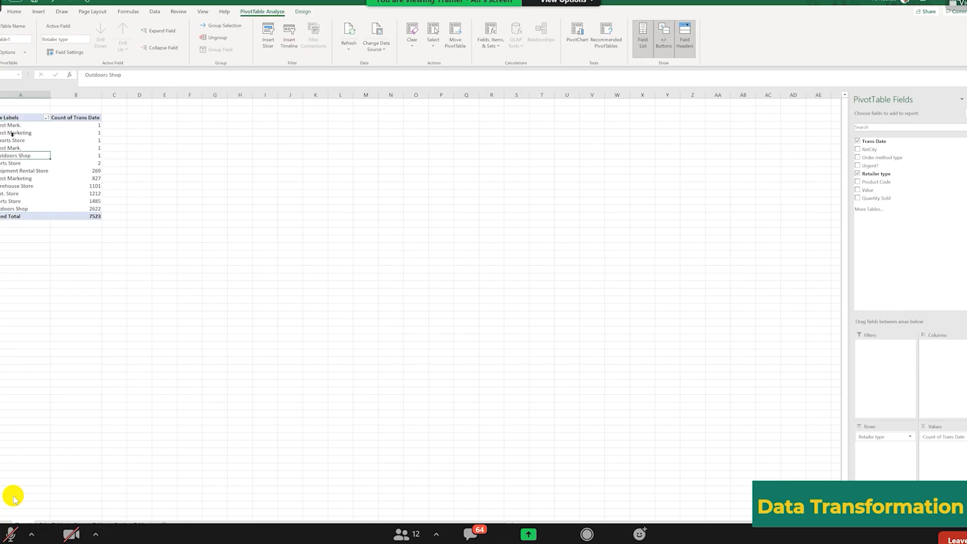
{"action": "left_click_drag", "start_coordinate": [5, 126], "coordinate": [8, 163]}
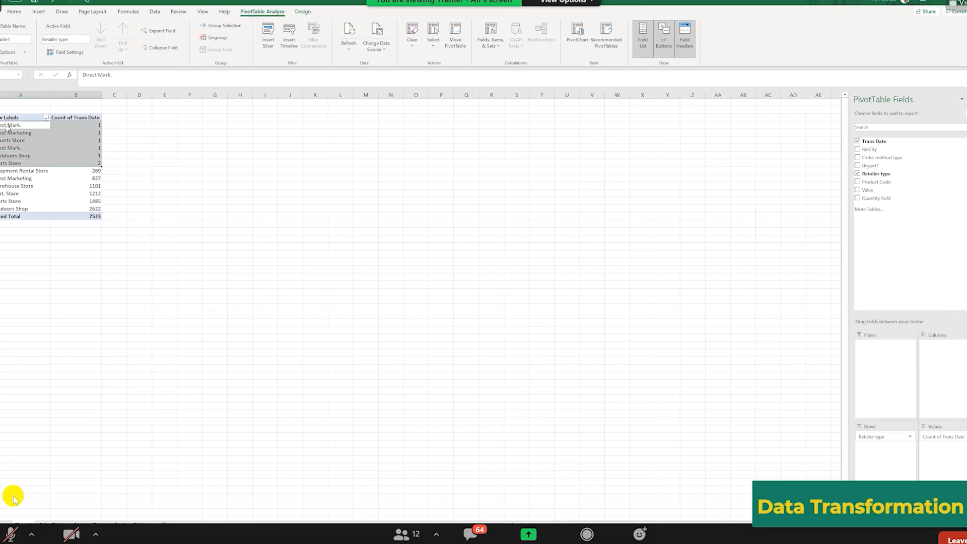
{"action": "left_click_drag", "start_coordinate": [8, 126], "coordinate": [8, 164]}
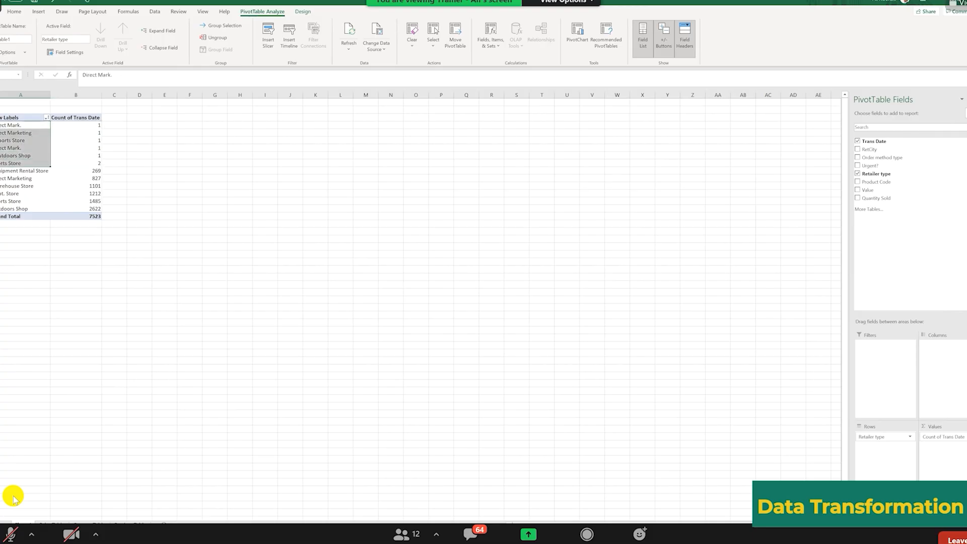
Switch back to Power Query Editor and apply the Trim transformation to the Retailer type column.
{"action": "left_click", "coordinate": [360, 541]}
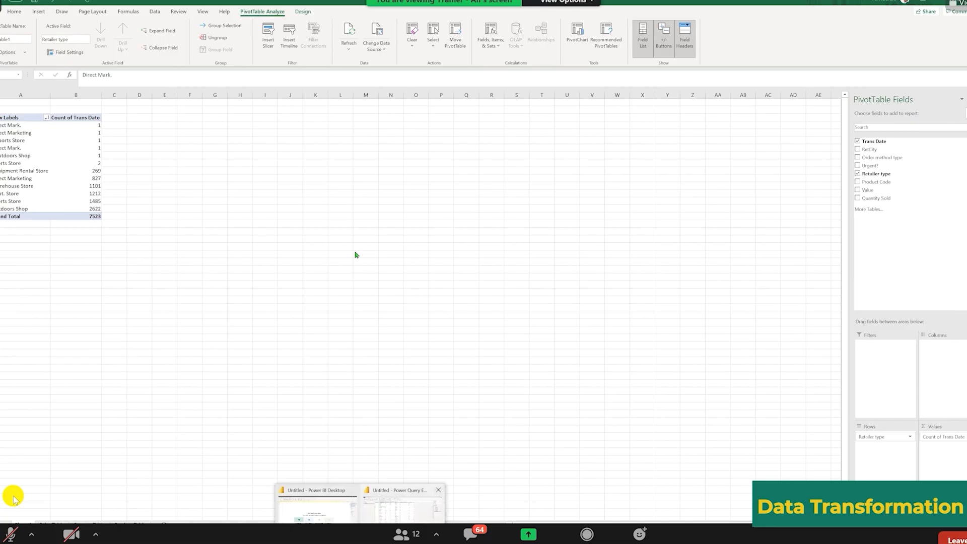
{"action": "left_click", "coordinate": [402, 513]}
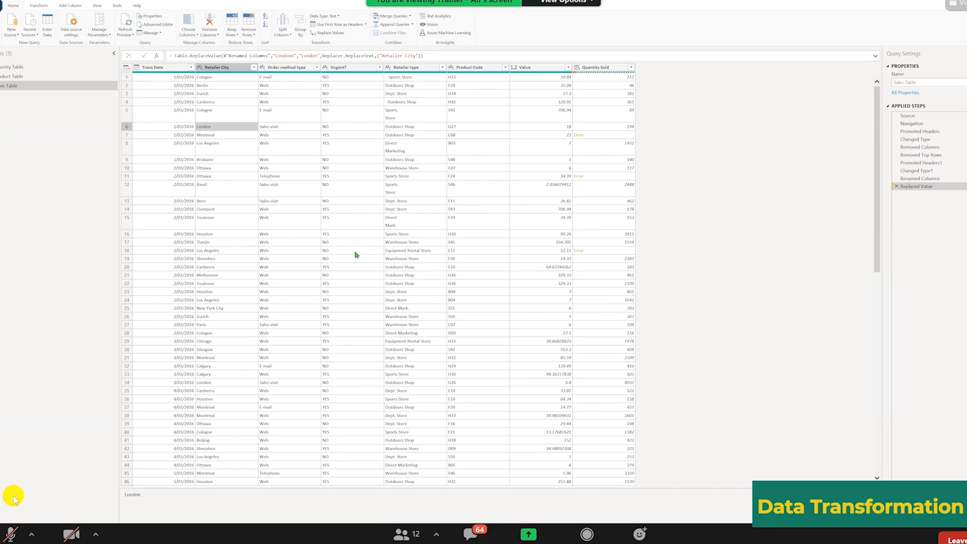
{"action": "key", "text": "alt+Tab"}
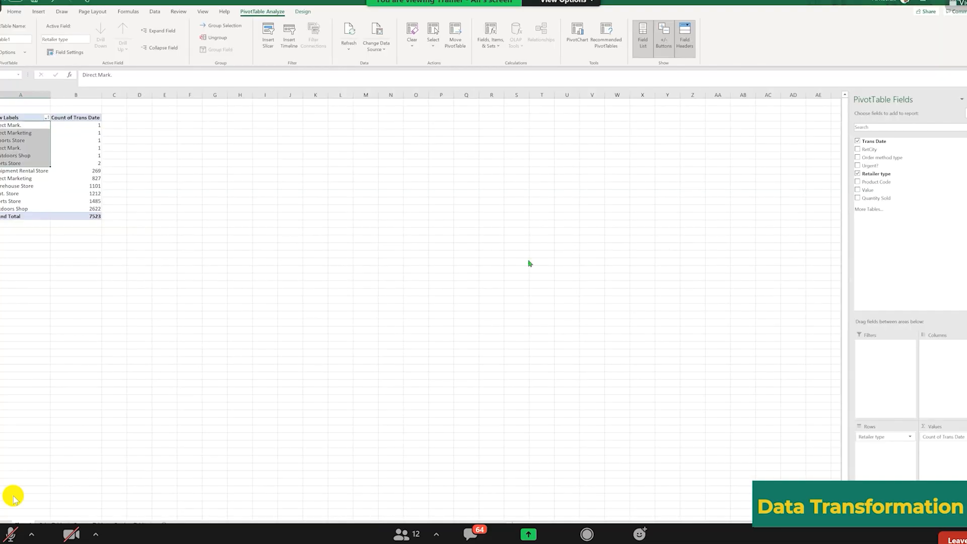
{"action": "key", "text": "alt+Tab"}
{"action": "left_click", "coordinate": [337, 119]}
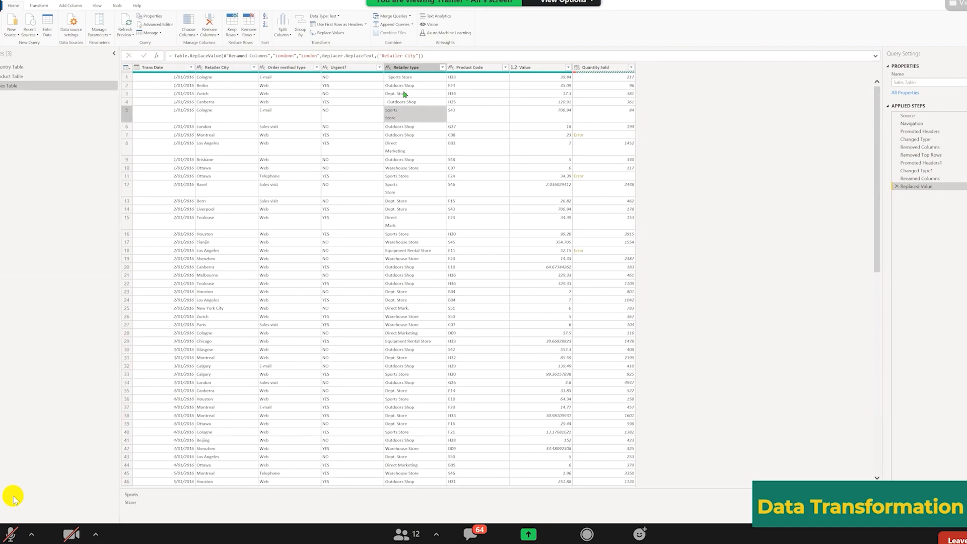
{"action": "left_click", "coordinate": [406, 67]}
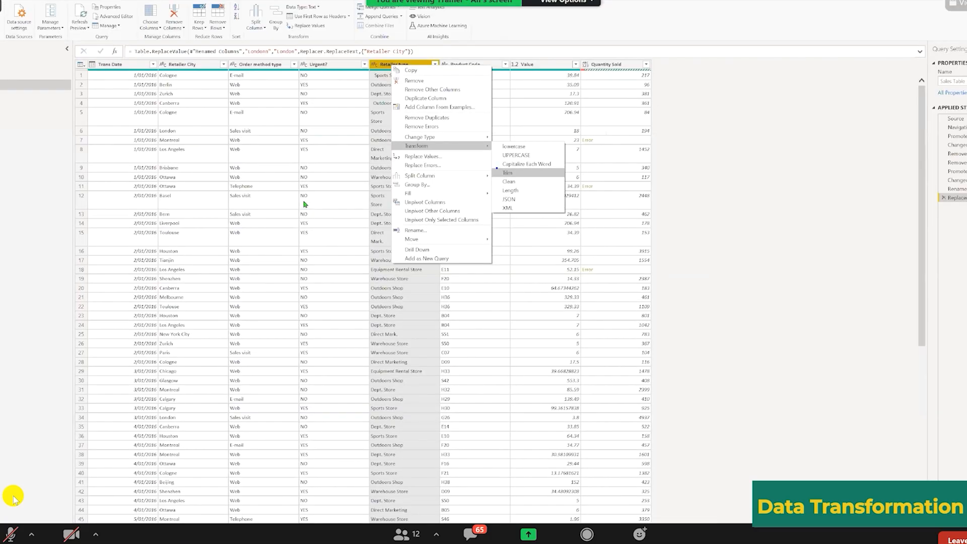
{"action": "left_click", "coordinate": [507, 172]}
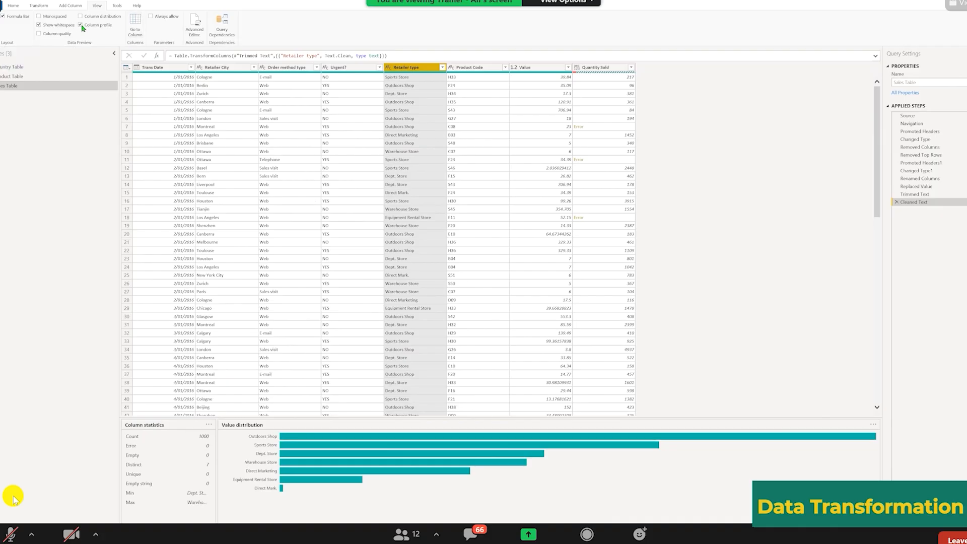
Turn off the column profile and replace Dept. Store with Department Store in the Retailer type column.
{"action": "left_click", "coordinate": [81, 25]}
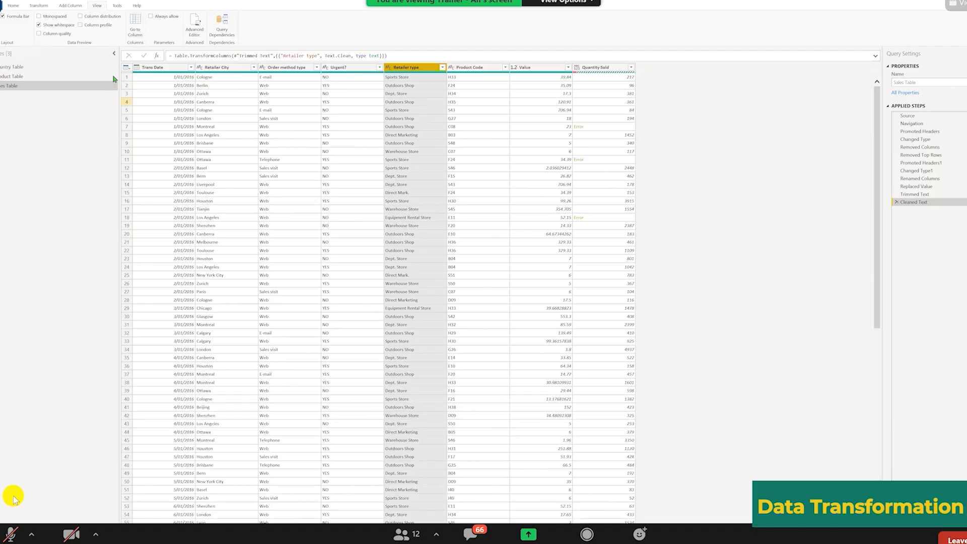
{"action": "left_click", "coordinate": [401, 180]}
{"action": "right_click", "coordinate": [401, 180]}
{"action": "left_click", "coordinate": [421, 199]}
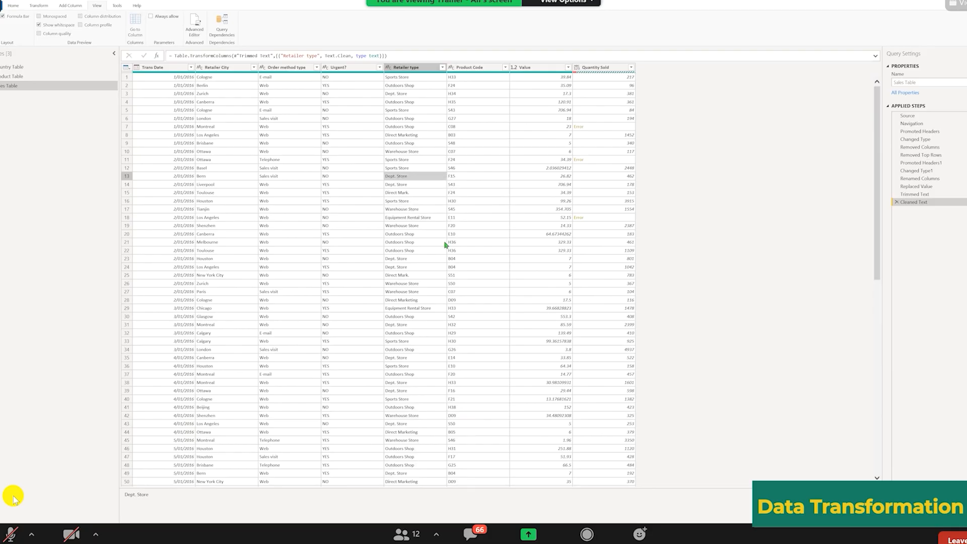
{"action": "type", "text": "Department Store"}
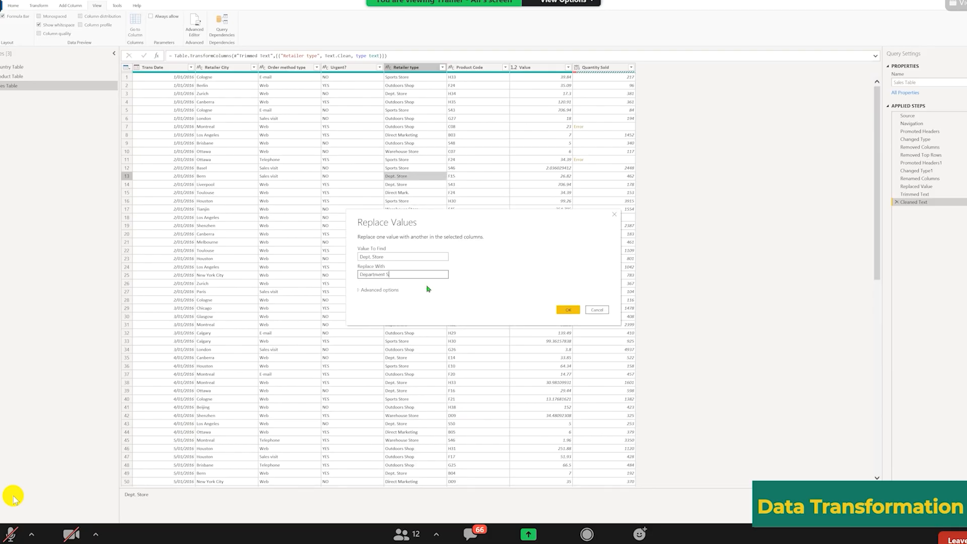
{"action": "left_click", "coordinate": [568, 310]}
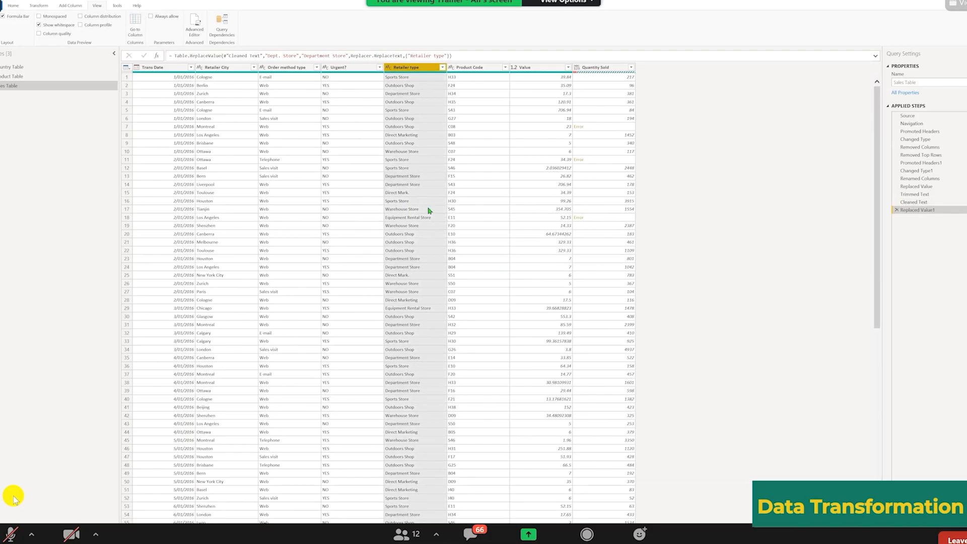
{"action": "left_click", "coordinate": [409, 194]}
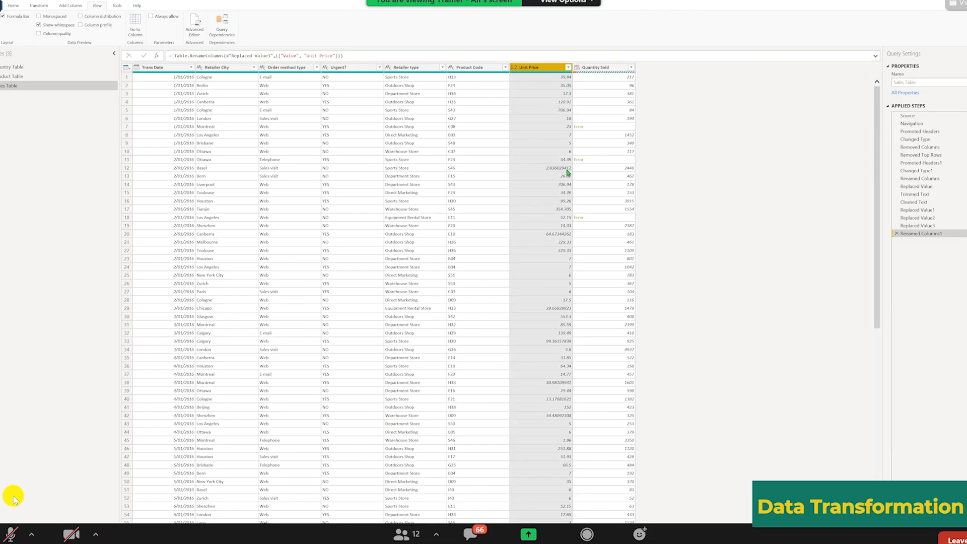
Change the Unit Price column's data type to Fixed decimal number.
{"action": "left_click", "coordinate": [515, 69]}
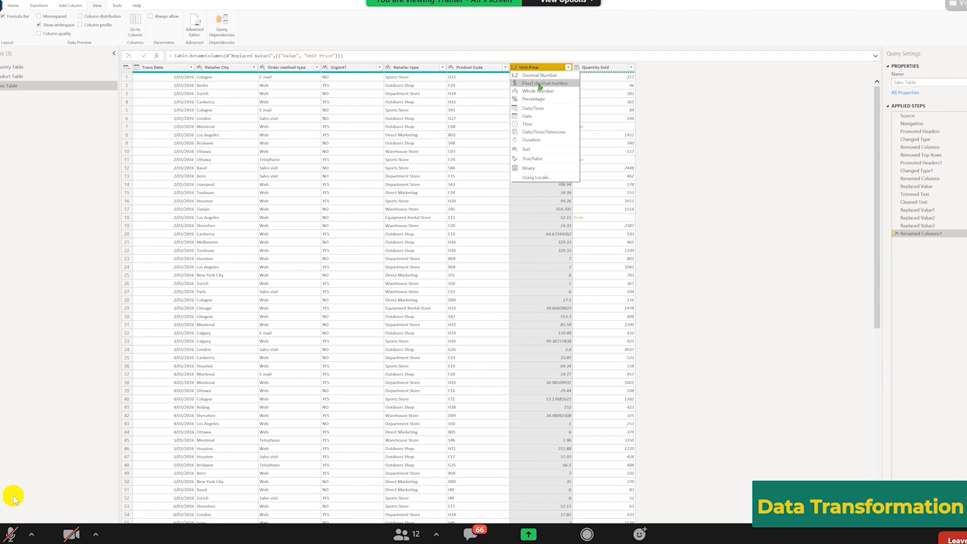
{"action": "left_click", "coordinate": [539, 83]}
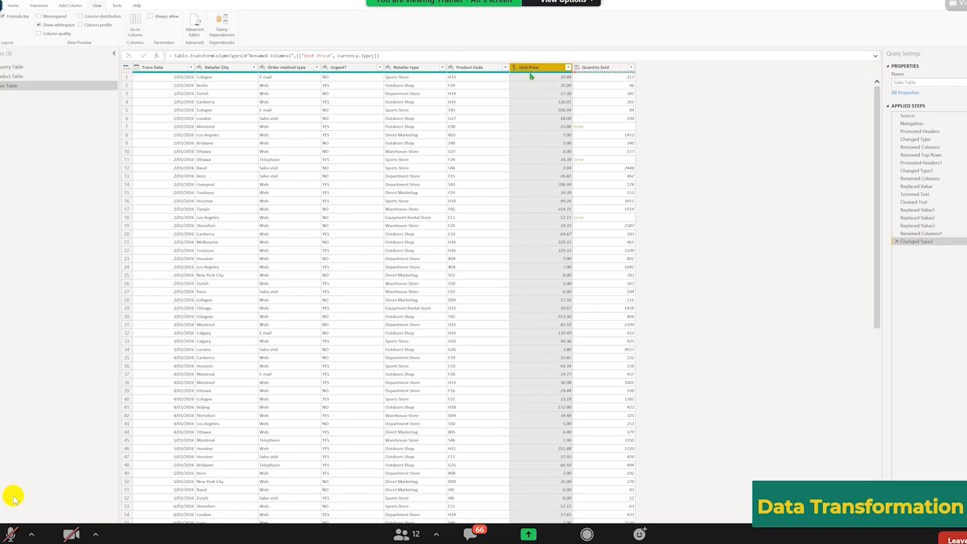
{"action": "left_click", "coordinate": [514, 67]}
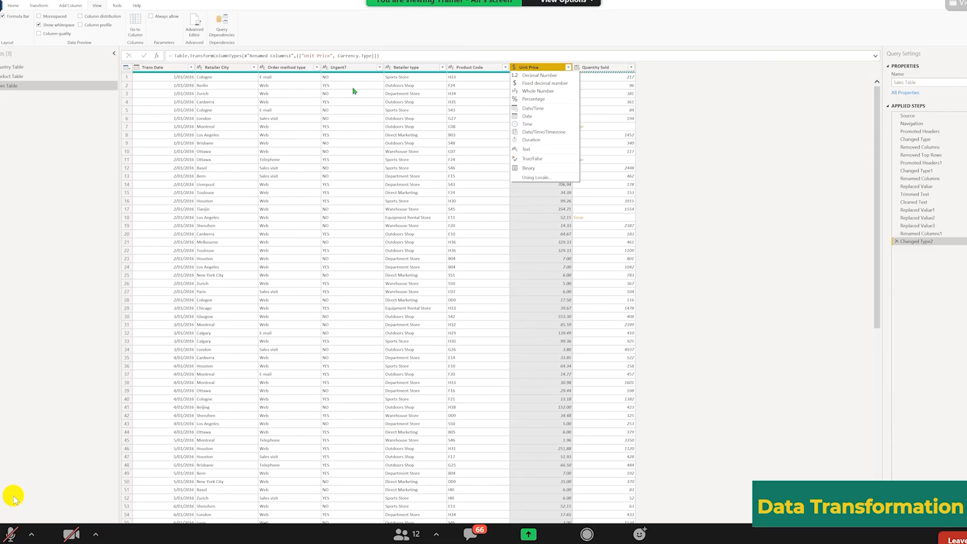
Change the Quantity Sold column's data type to Text.
{"action": "left_click", "coordinate": [591, 75]}
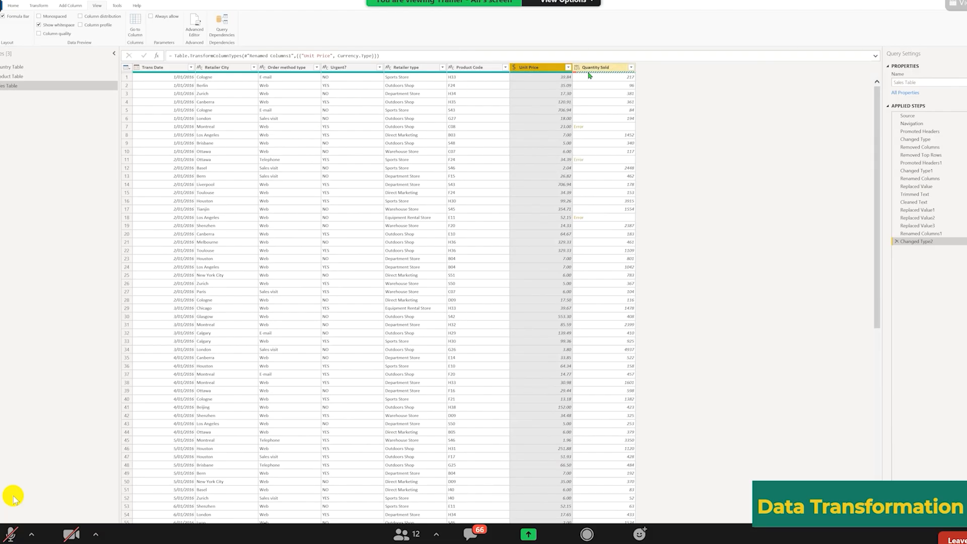
{"action": "left_click", "coordinate": [579, 70]}
{"action": "left_click", "coordinate": [585, 153]}
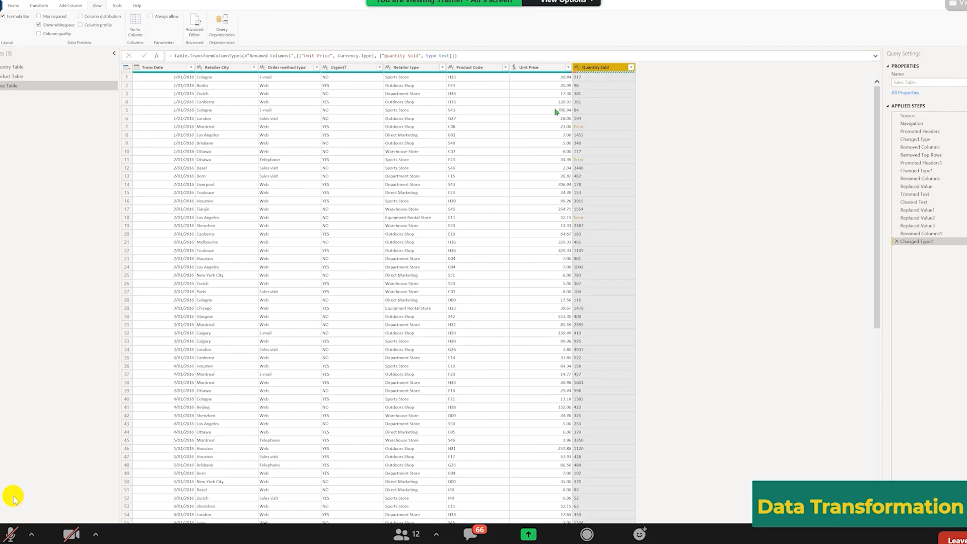
Delete the latest applied step, Changed Type2, from the Sales Table query.
{"action": "left_click", "coordinate": [577, 67]}
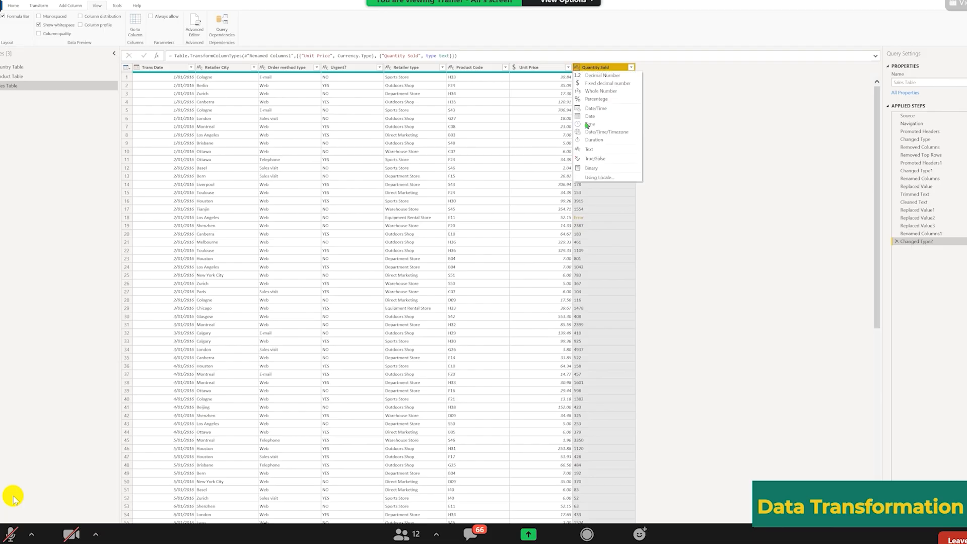
{"action": "left_click", "coordinate": [600, 91]}
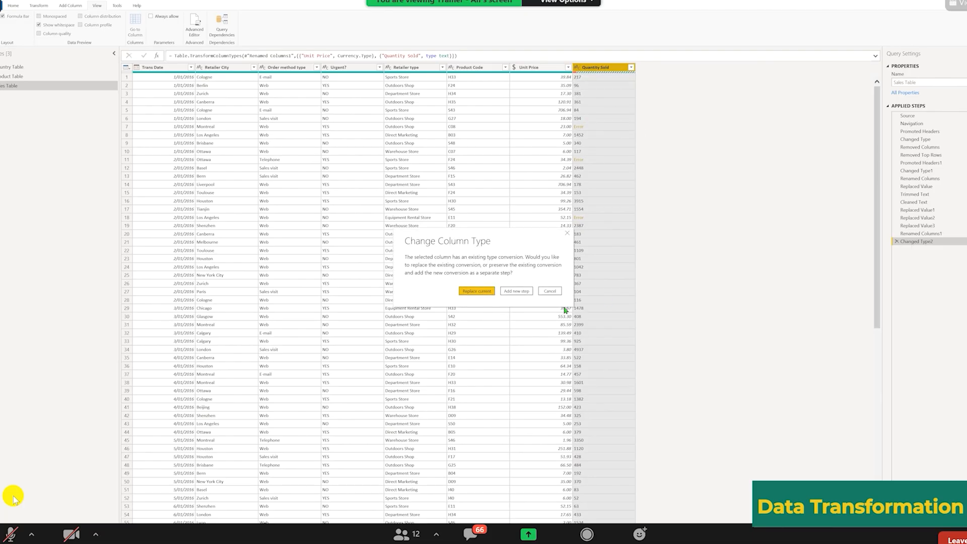
{"action": "left_click", "coordinate": [896, 241]}
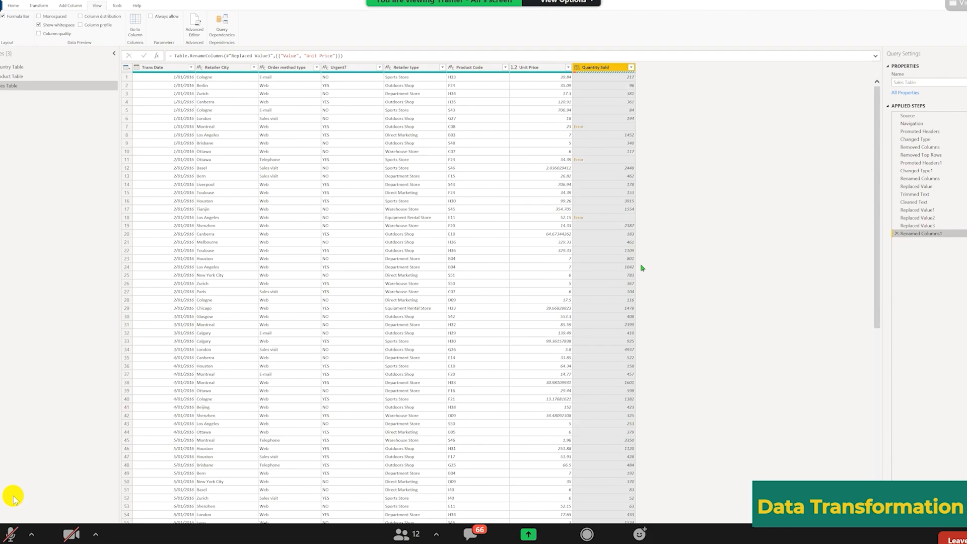
{"action": "left_click", "coordinate": [531, 67]}
{"action": "left_click", "coordinate": [513, 68]}
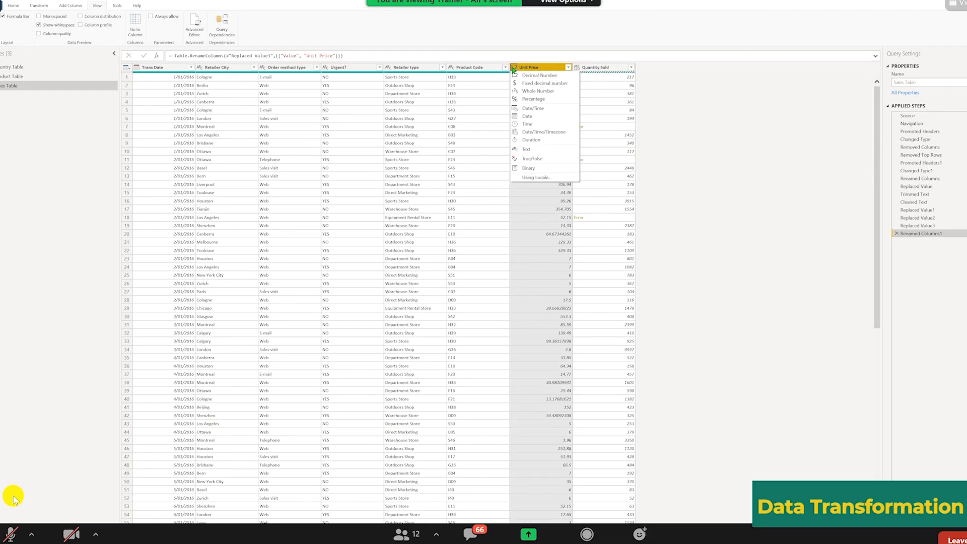
{"action": "left_click", "coordinate": [596, 91]}
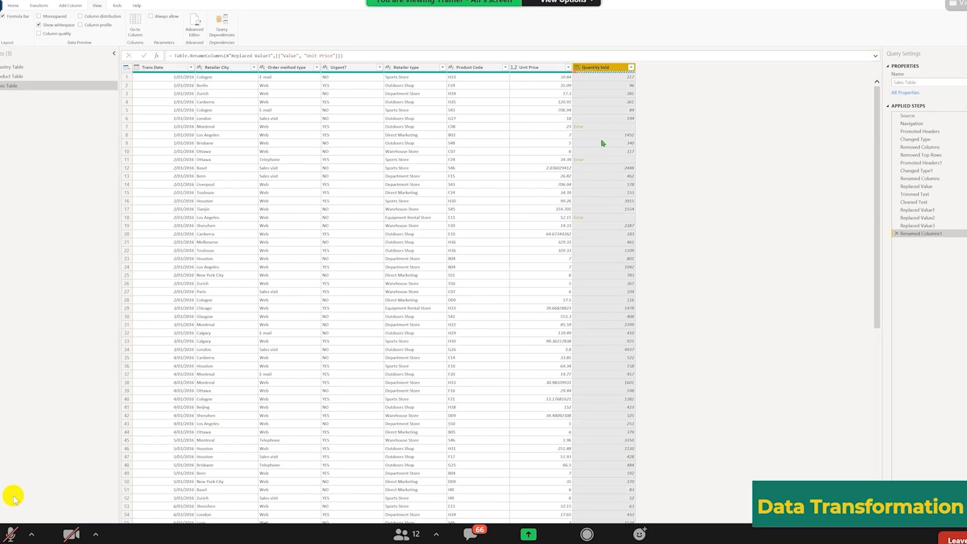
{"action": "right_click", "coordinate": [602, 68]}
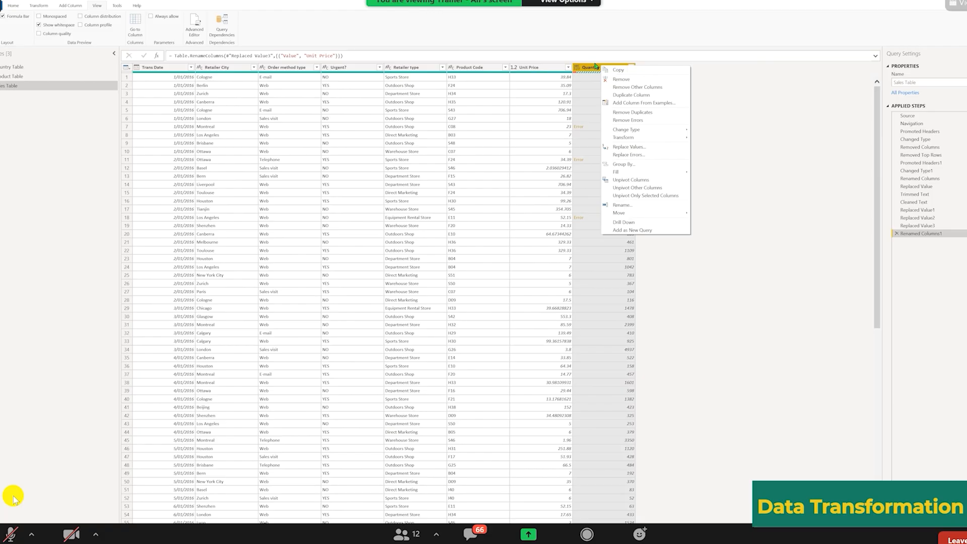
{"action": "left_click", "coordinate": [584, 69]}
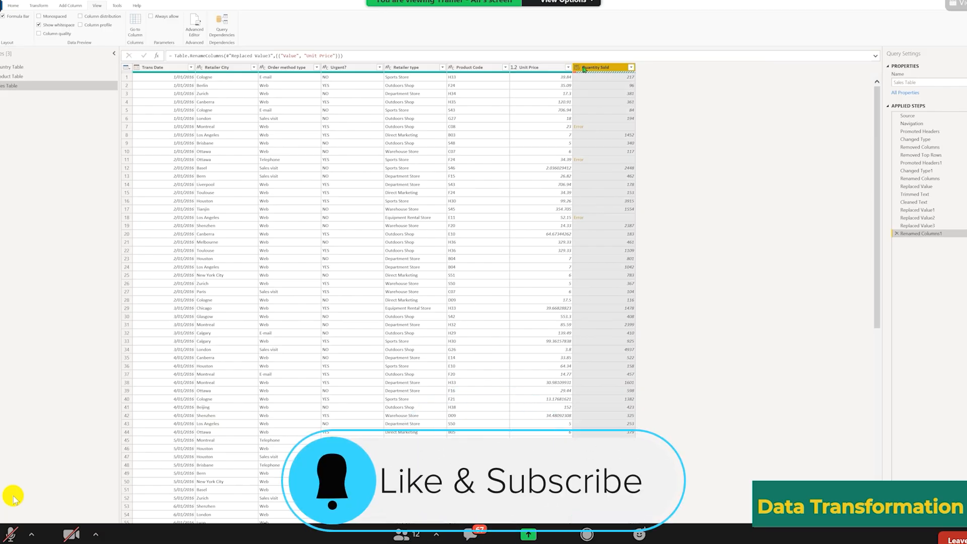
{"action": "right_click", "coordinate": [583, 69]}
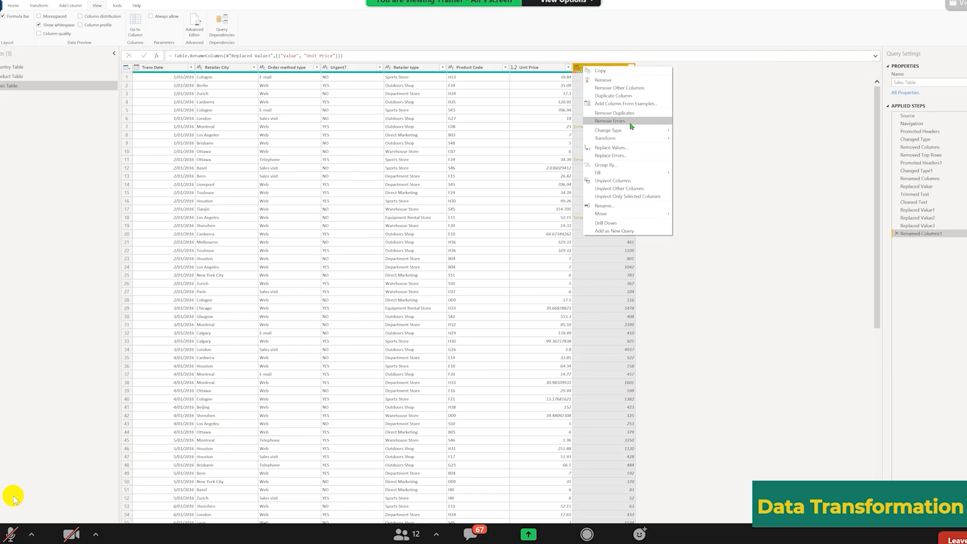
{"action": "left_click", "coordinate": [706, 139]}
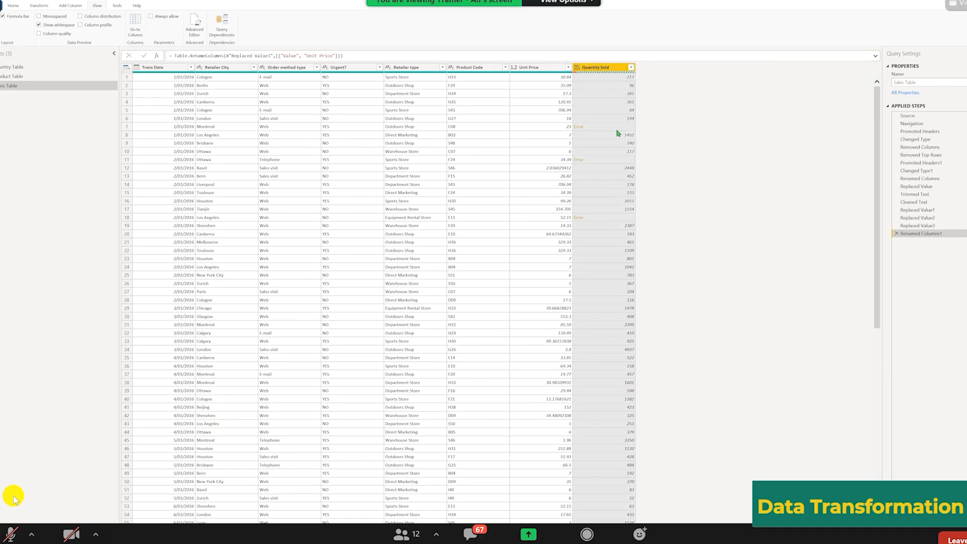
{"action": "right_click", "coordinate": [619, 129]}
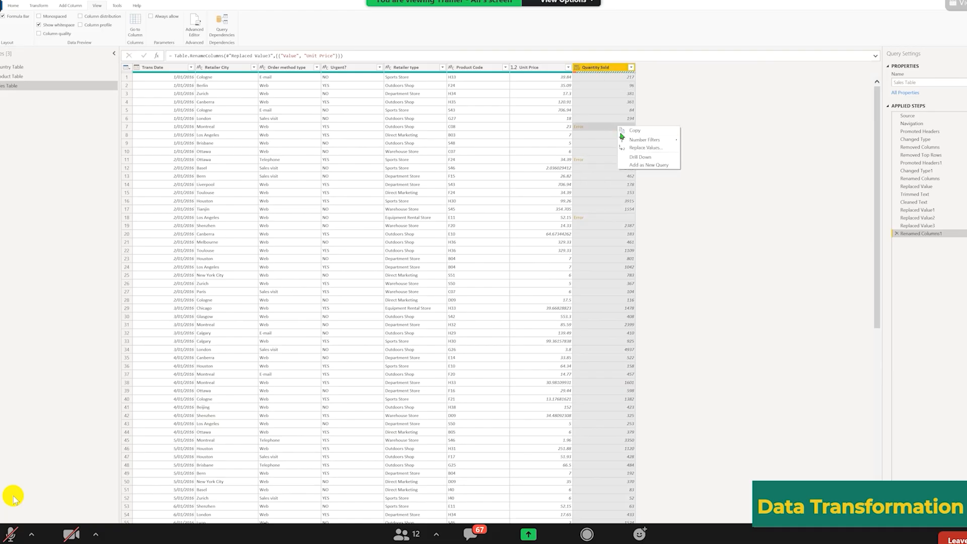
{"action": "left_click", "coordinate": [645, 148]}
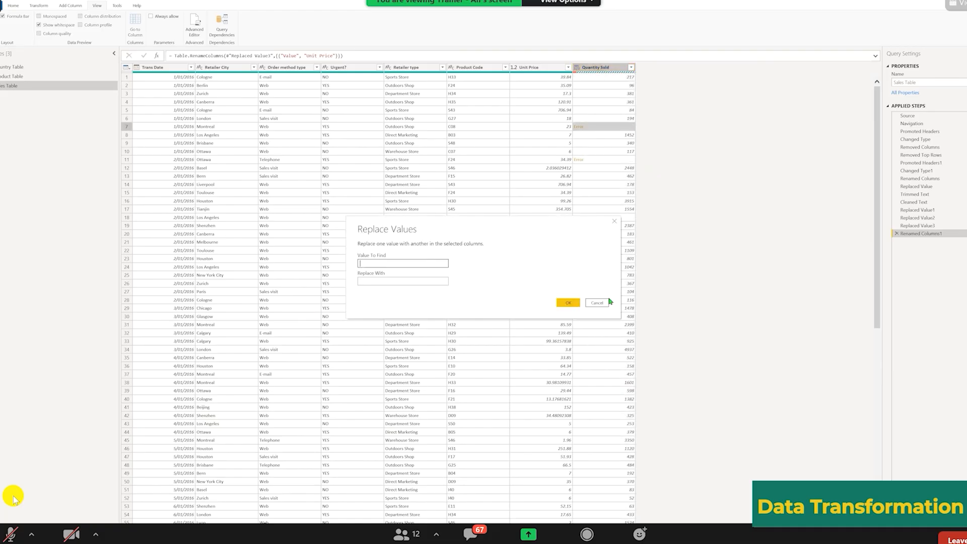
{"action": "left_click", "coordinate": [610, 302]}
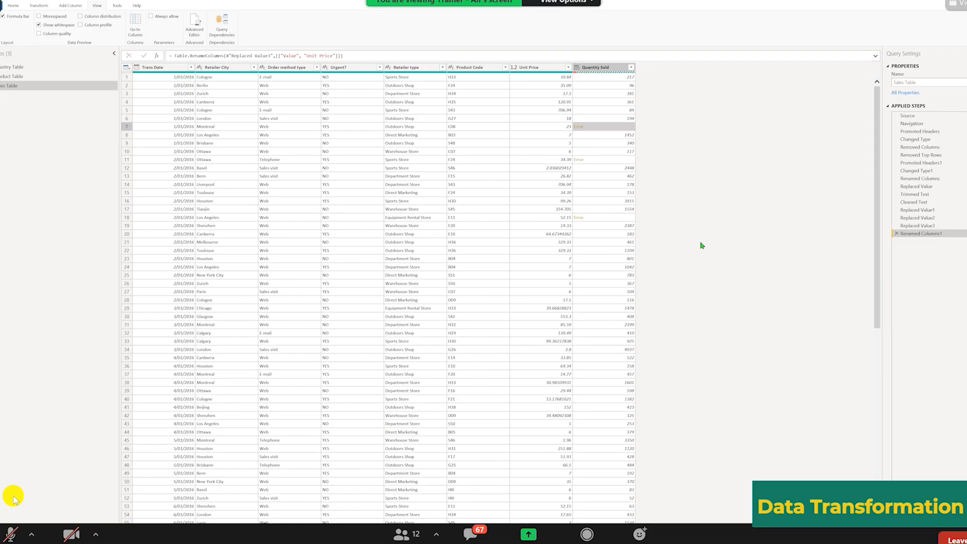
Try replacing the errors in the Quantity Sold column with 0.1, and delete the resulting applied step.
{"action": "right_click", "coordinate": [601, 68]}
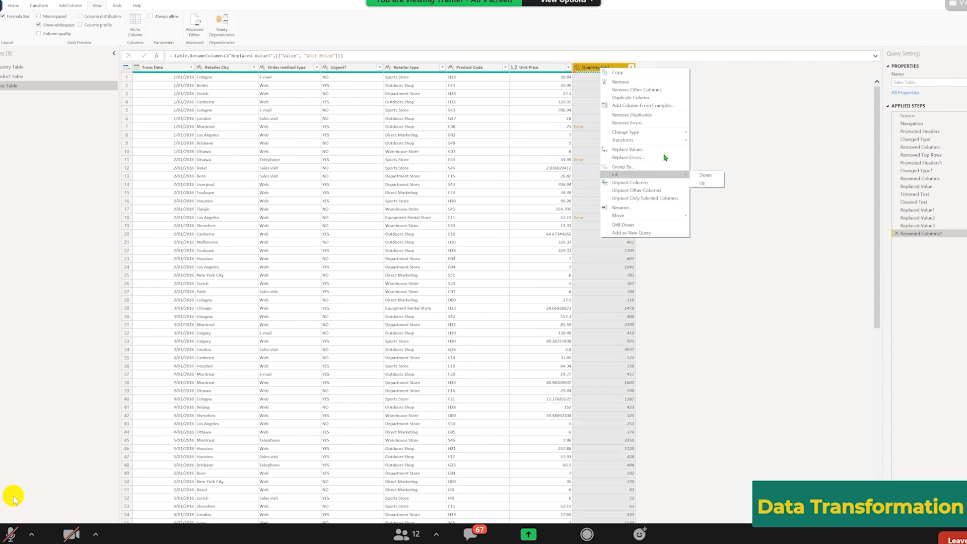
{"action": "left_click", "coordinate": [626, 158]}
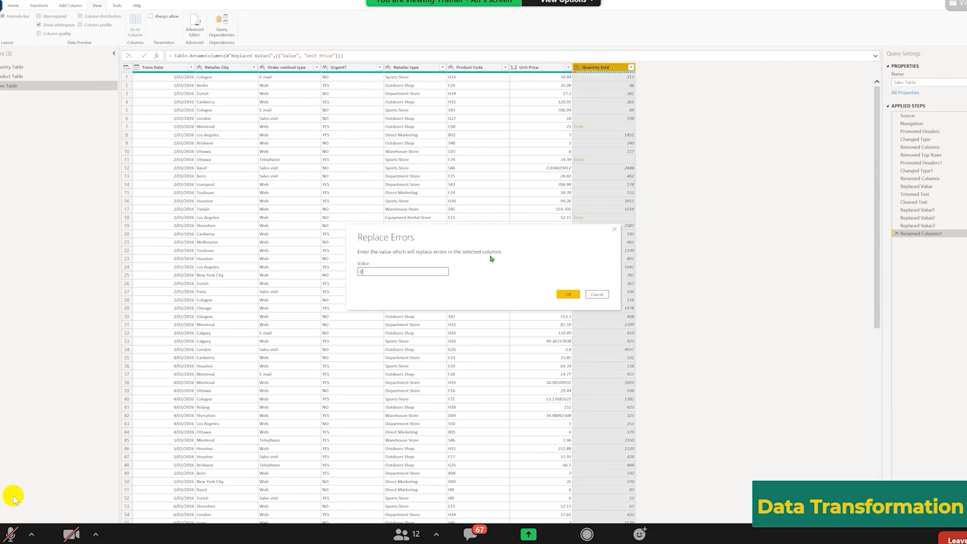
{"action": "left_click", "coordinate": [568, 295]}
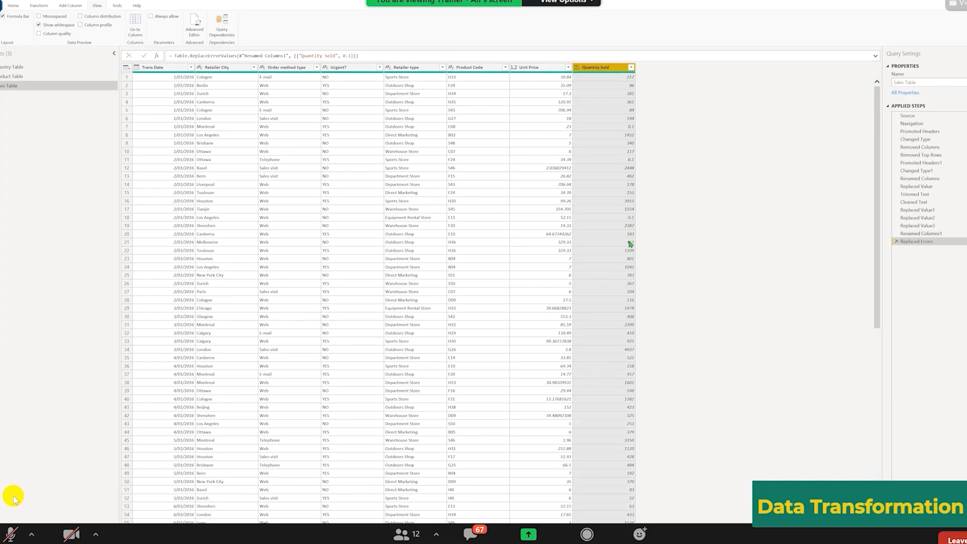
{"action": "left_click", "coordinate": [896, 241]}
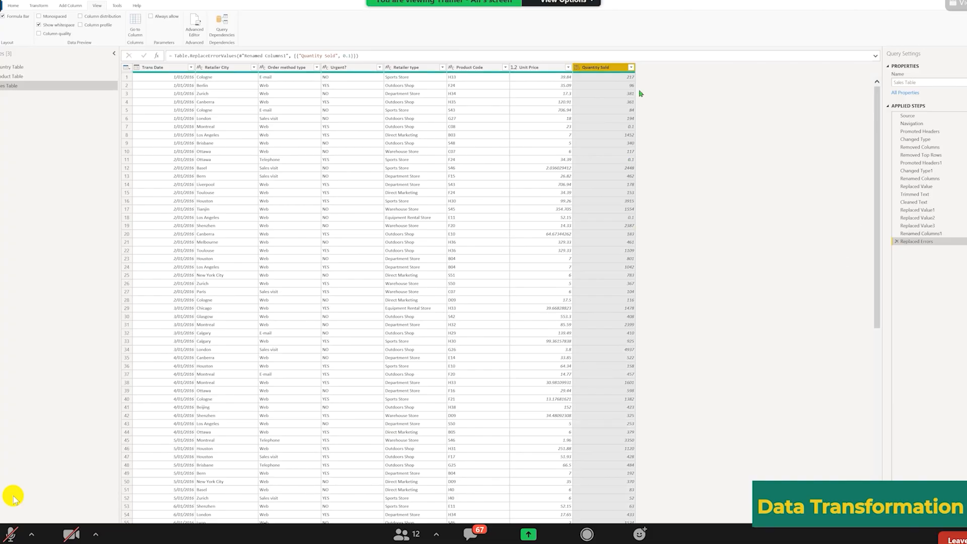
Remove the rows with errors in the Quantity Sold column and change its data type to Whole Number.
{"action": "right_click", "coordinate": [610, 68]}
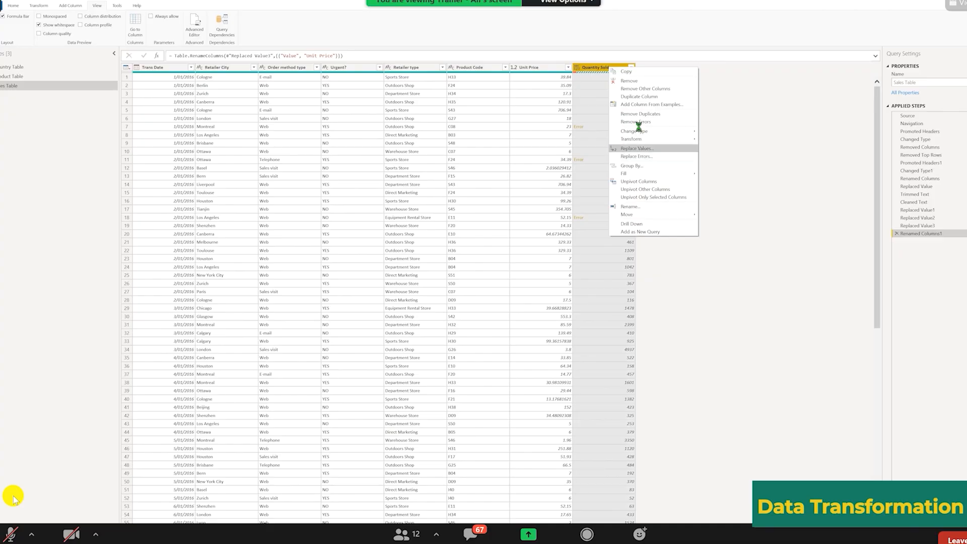
{"action": "left_click", "coordinate": [636, 122]}
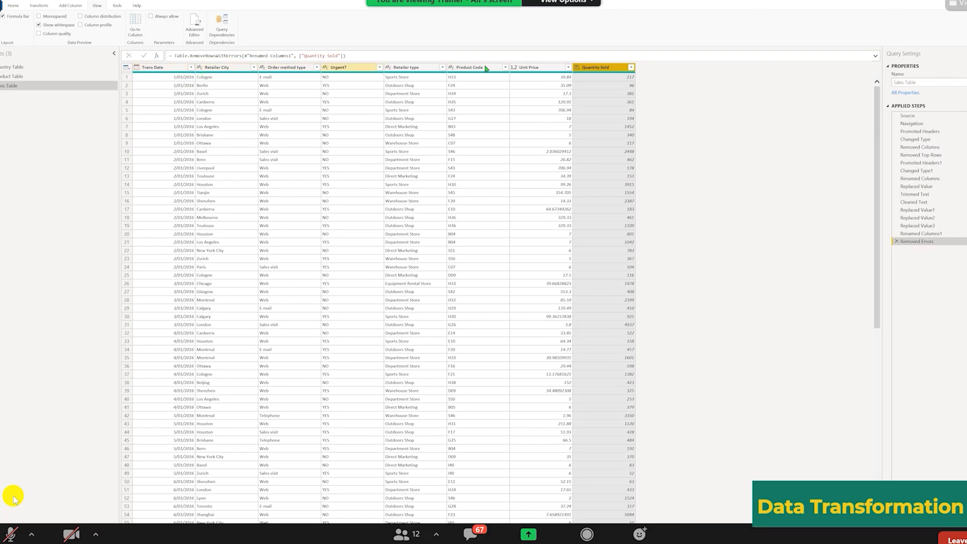
{"action": "left_click", "coordinate": [577, 67]}
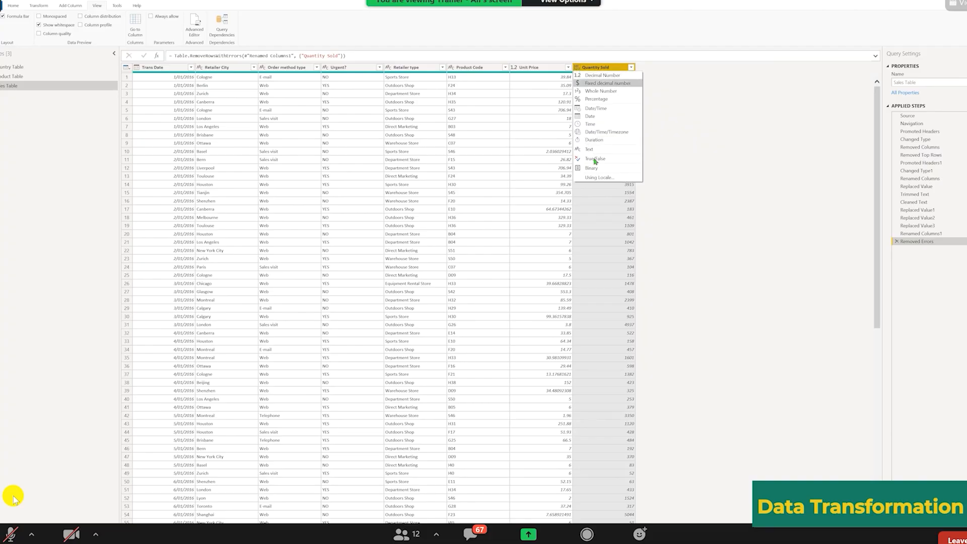
{"action": "left_click", "coordinate": [641, 114]}
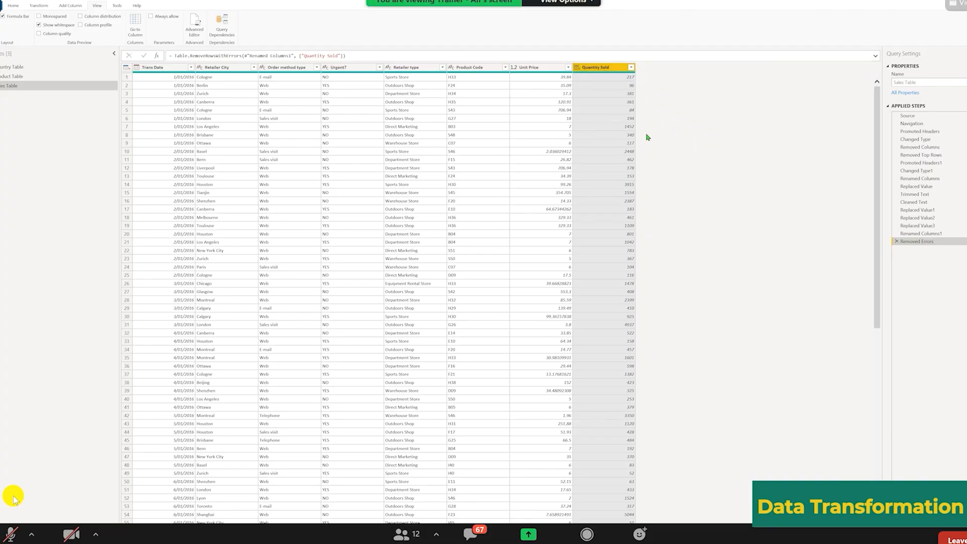
{"action": "left_click", "coordinate": [576, 68]}
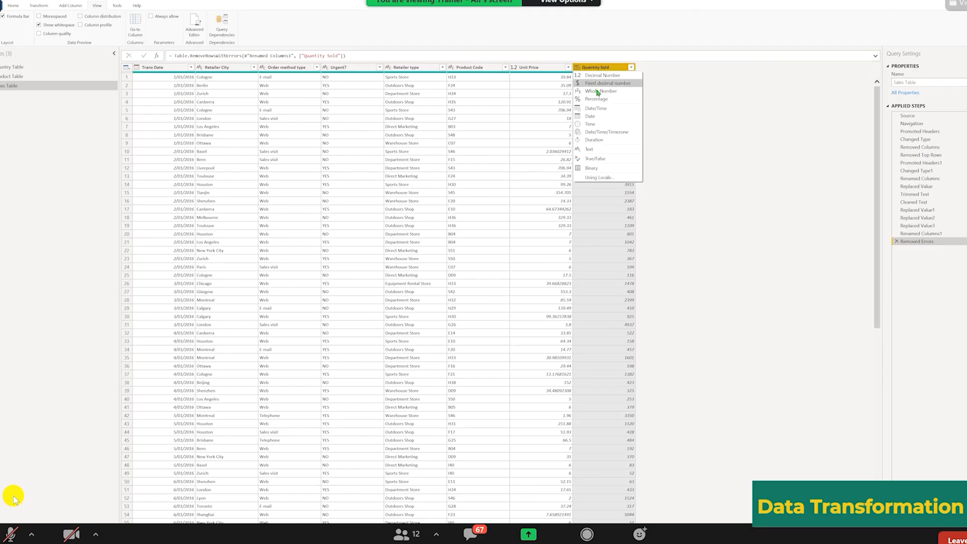
{"action": "left_click", "coordinate": [598, 91]}
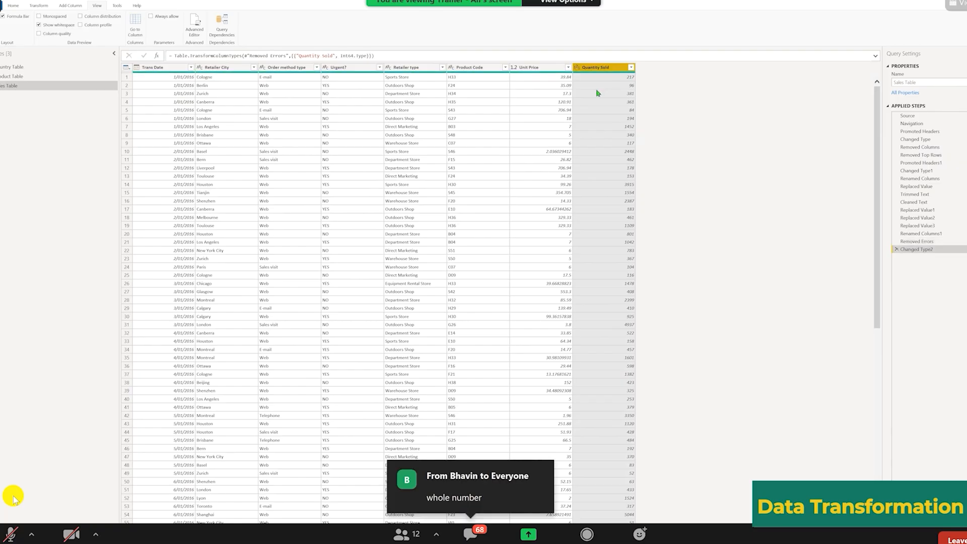
Change the Unit Price column's data type to Fixed decimal number.
{"action": "left_click", "coordinate": [577, 67]}
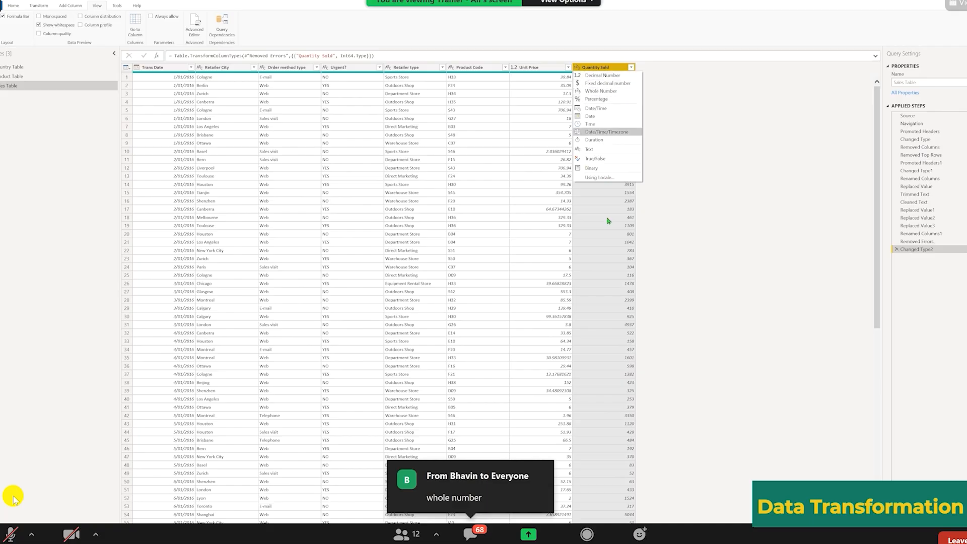
{"action": "left_click", "coordinate": [523, 85]}
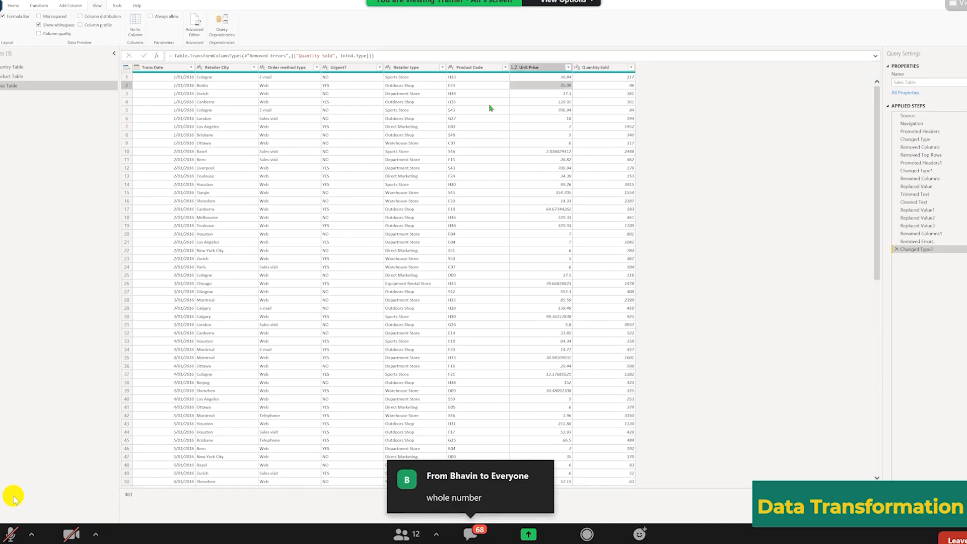
{"action": "left_click", "coordinate": [514, 68]}
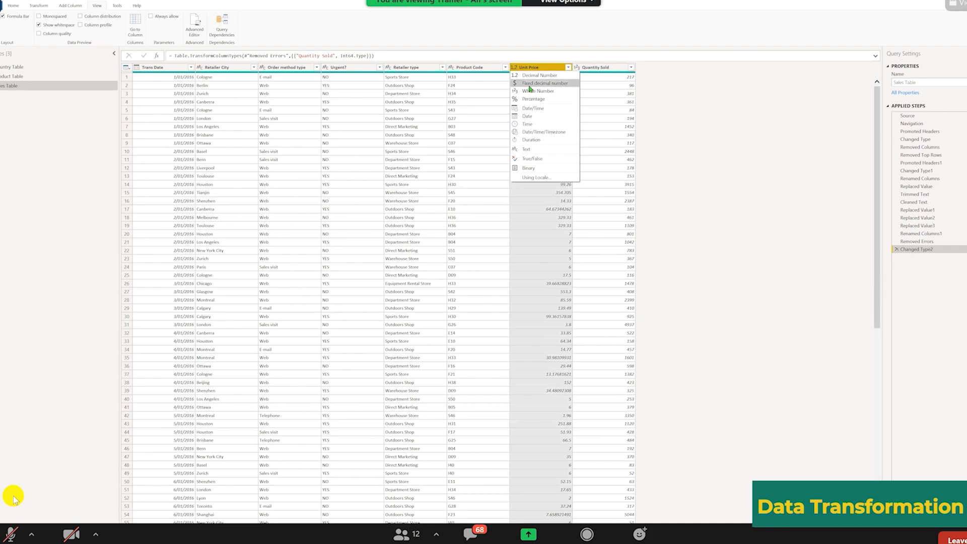
{"action": "left_click", "coordinate": [530, 84]}
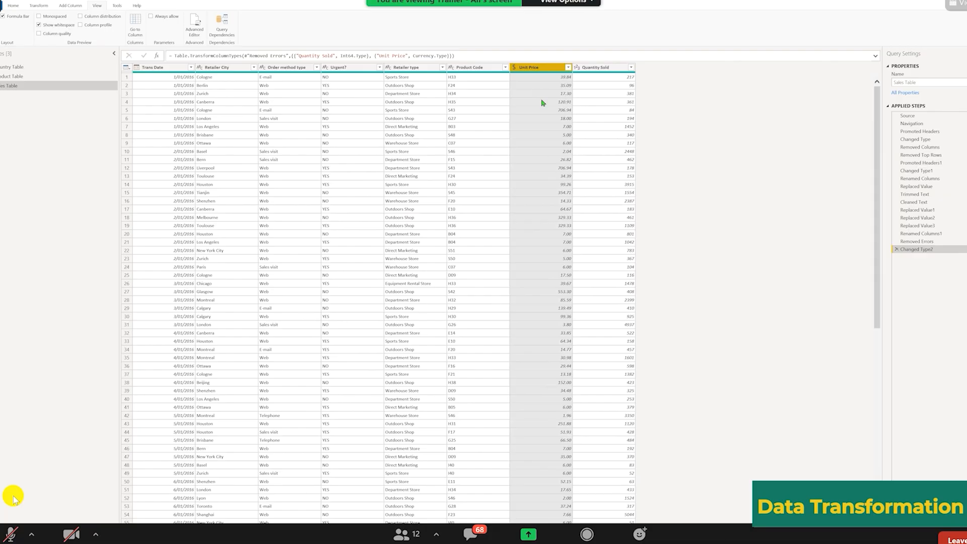
{"action": "left_click", "coordinate": [514, 68]}
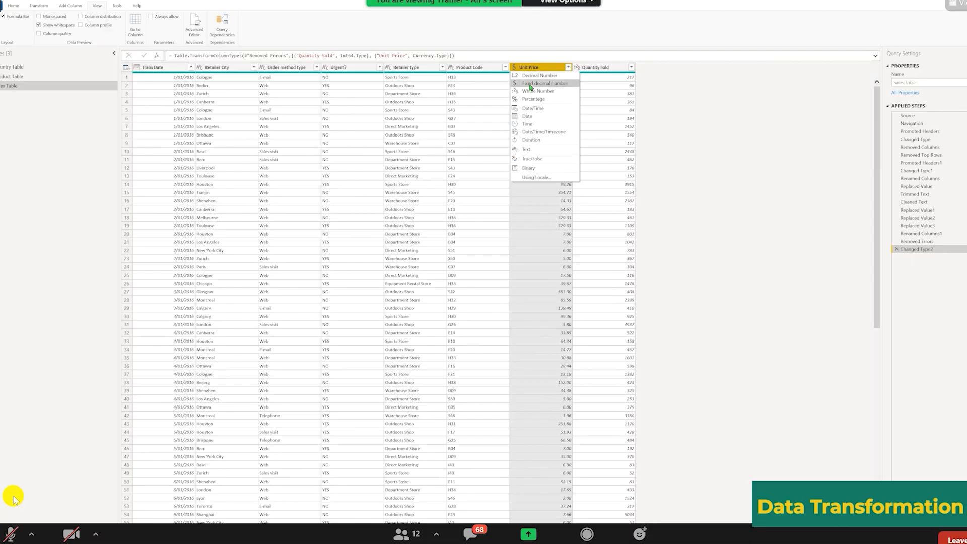
{"action": "left_click", "coordinate": [526, 292]}
{"action": "left_click", "coordinate": [457, 259]}
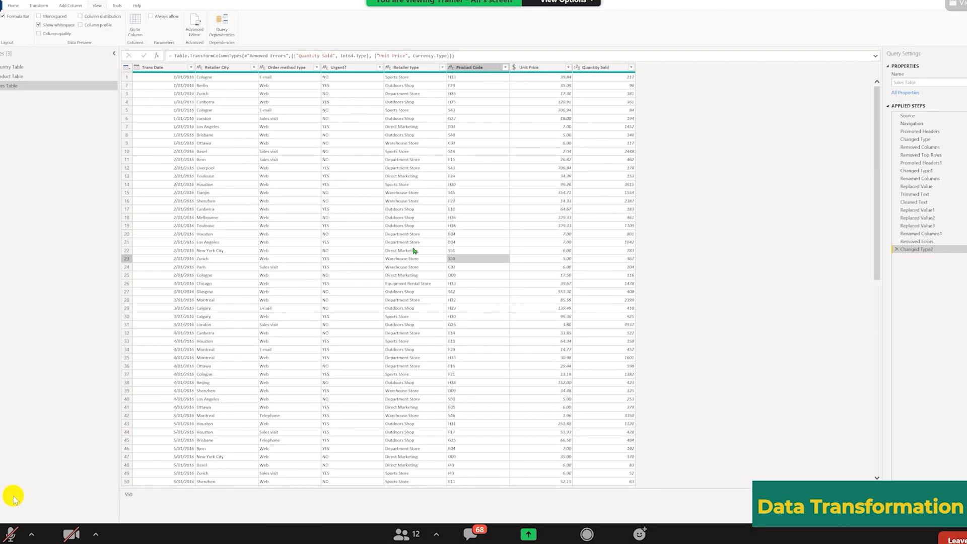
{"action": "left_click", "coordinate": [415, 251]}
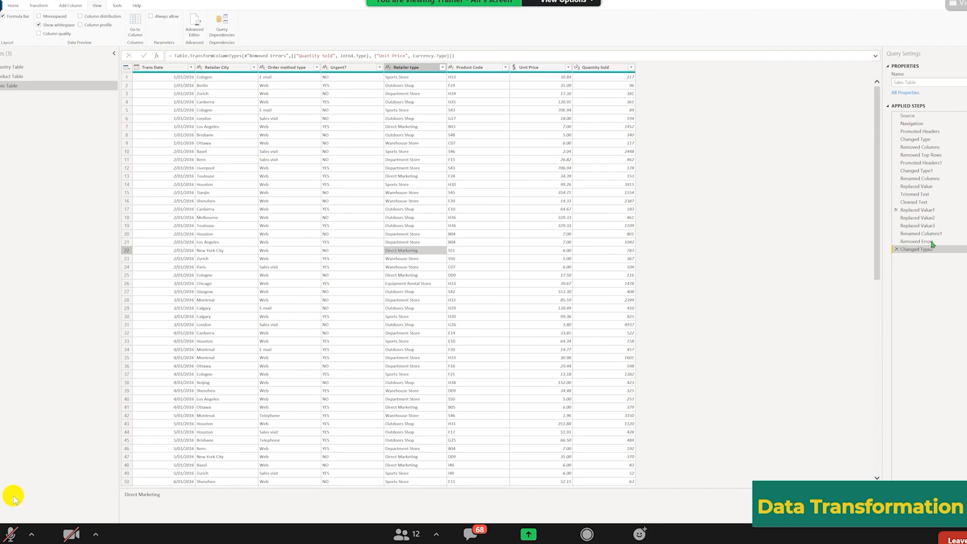
Review the Sales Table query's code in the Advanced Editor and close it without changes.
{"action": "left_click", "coordinate": [195, 24]}
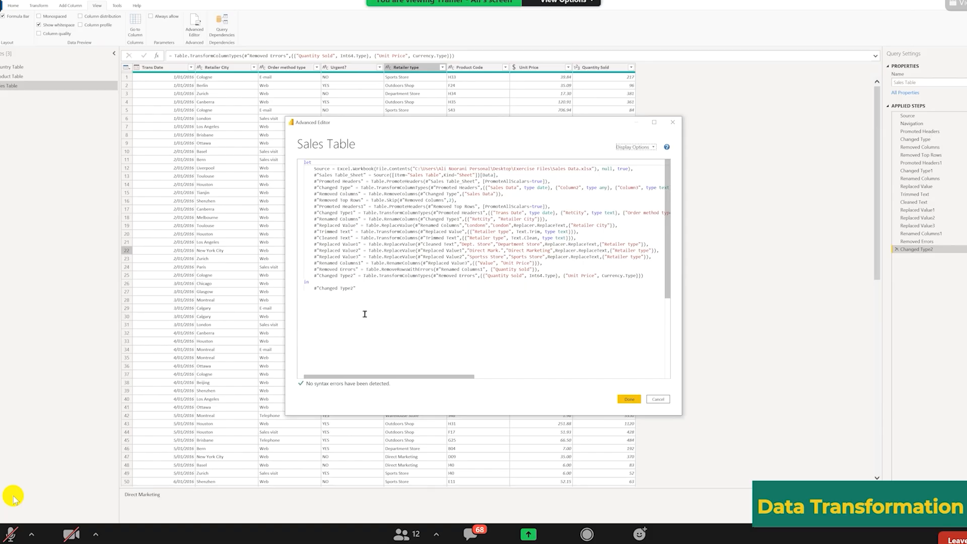
{"action": "left_click", "coordinate": [658, 399]}
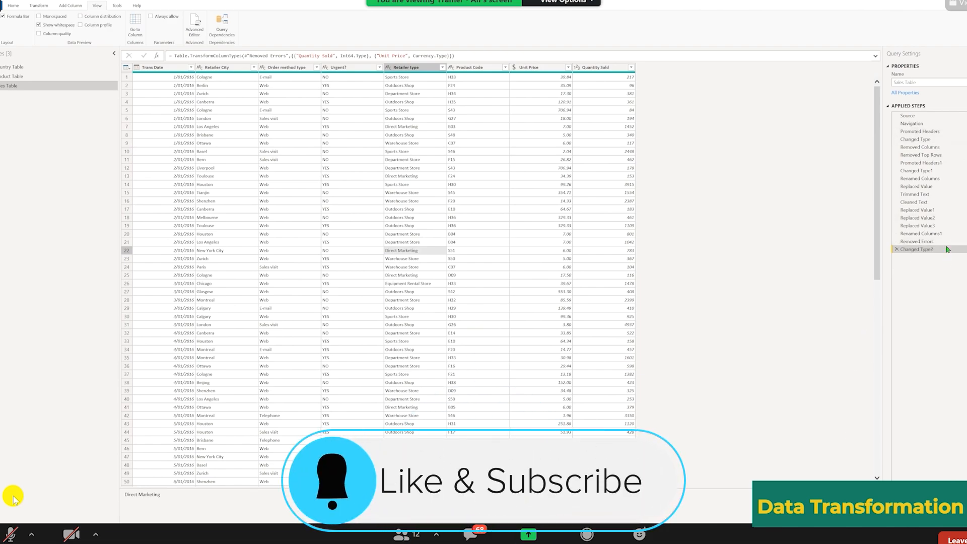
Rename the Removed Errors applied step as Removing Errors from Qty Col.
{"action": "left_click", "coordinate": [918, 242]}
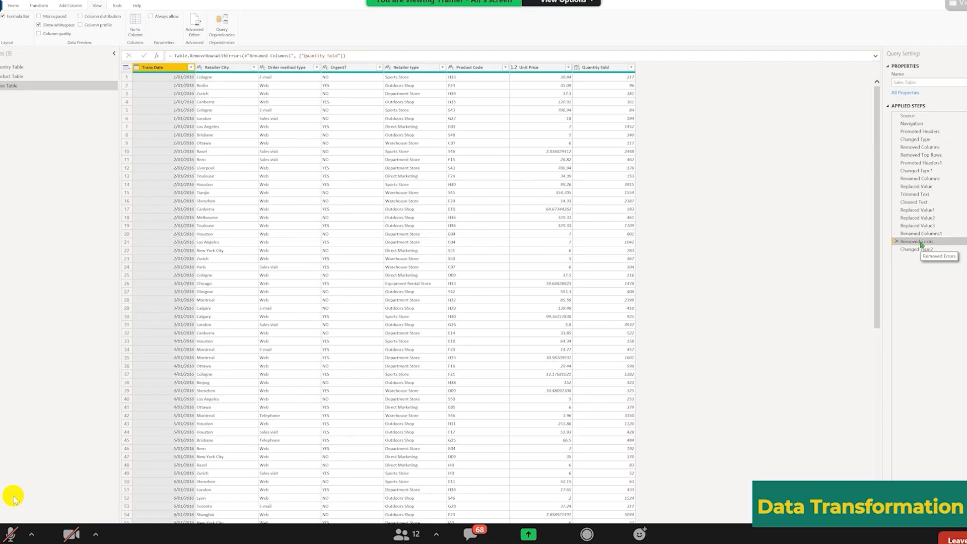
{"action": "right_click", "coordinate": [922, 246]}
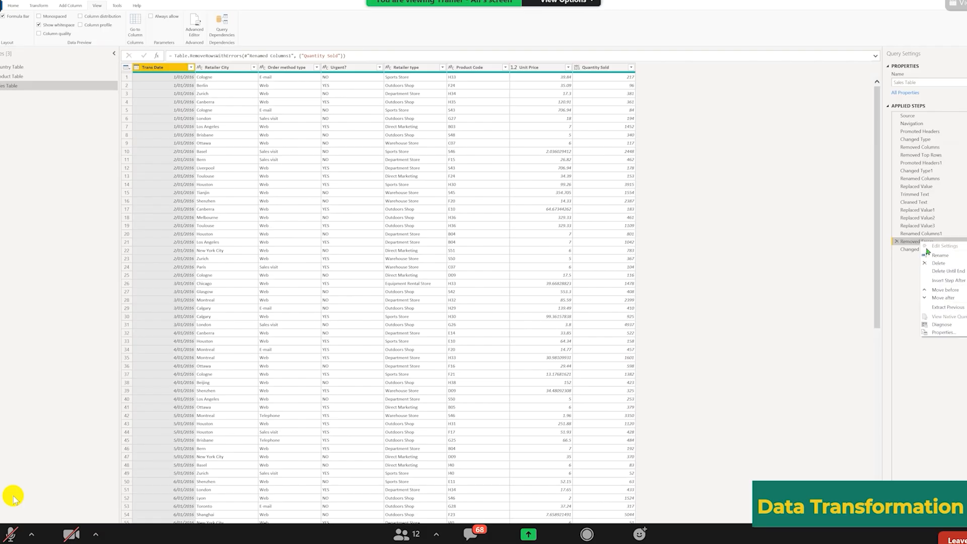
{"action": "left_click", "coordinate": [929, 257]}
{"action": "type", "text": "Removing Err"}
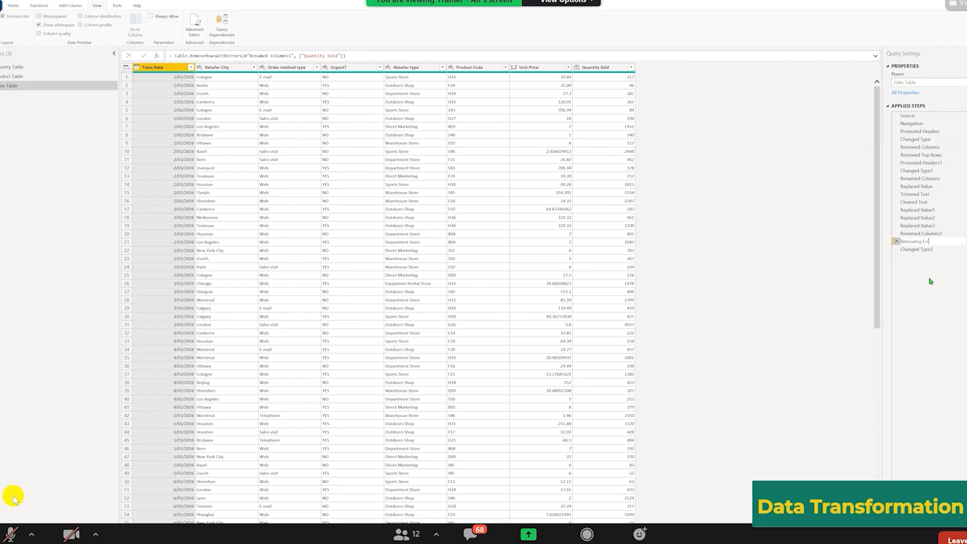
{"action": "type", "text": "ors from Qty Col"}
{"action": "key", "text": "Return"}
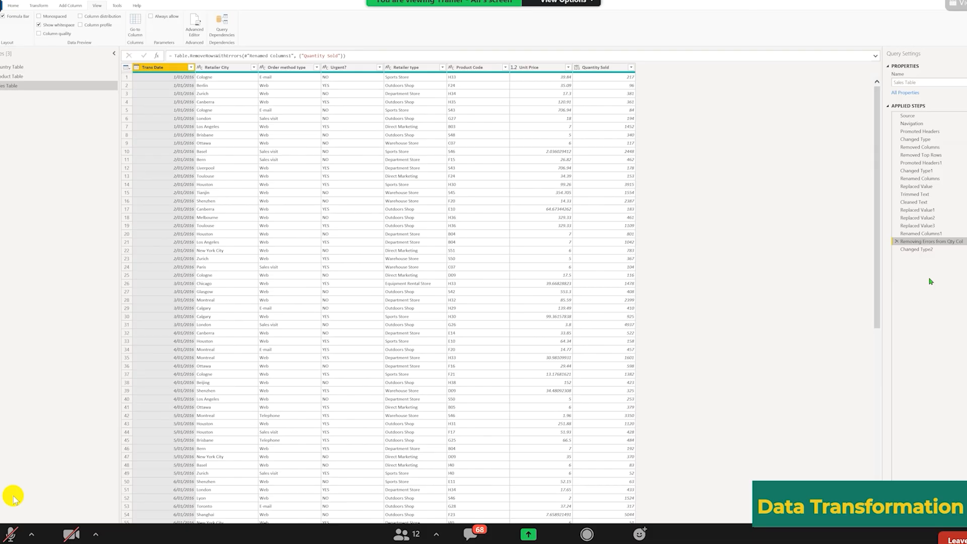
Add a description to the Removing Errors from Qty Col step explaining that removing 4 errors from 1 Million rows won't affect the yearly sales trend.
{"action": "right_click", "coordinate": [930, 243]}
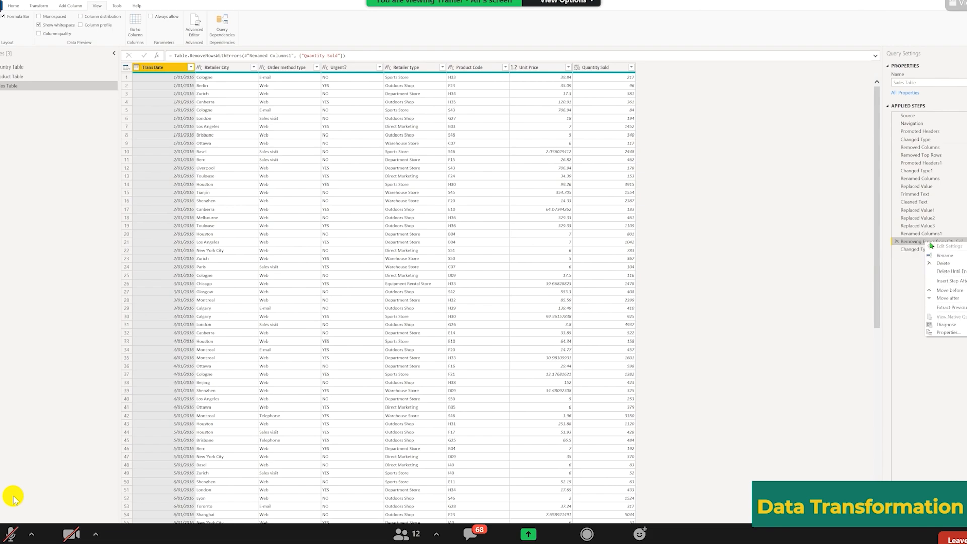
{"action": "left_click", "coordinate": [942, 333]}
{"action": "type", "text": "We only want to see year by year trend "}
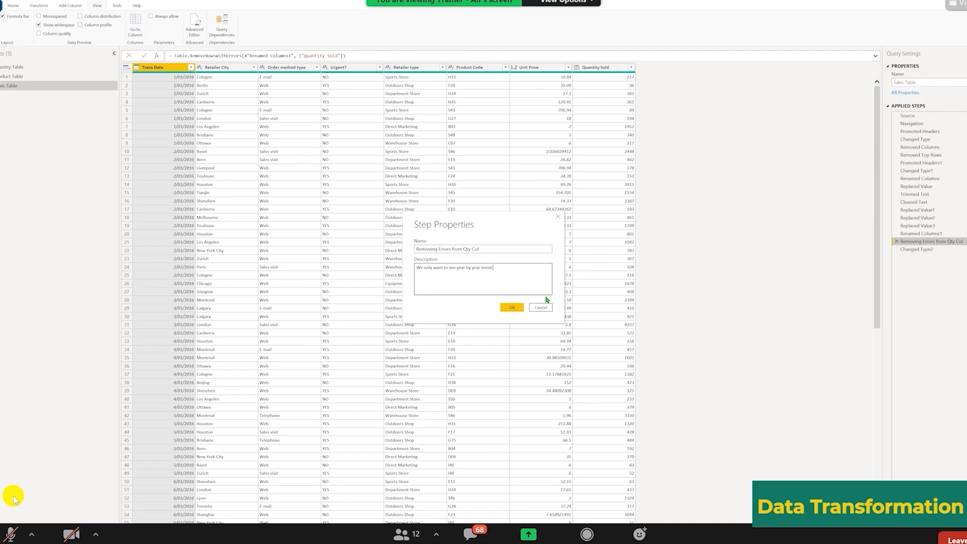
{"action": "type", "text": "of sales and removing 4 errors from 1 Million rows will not impact the overall"}
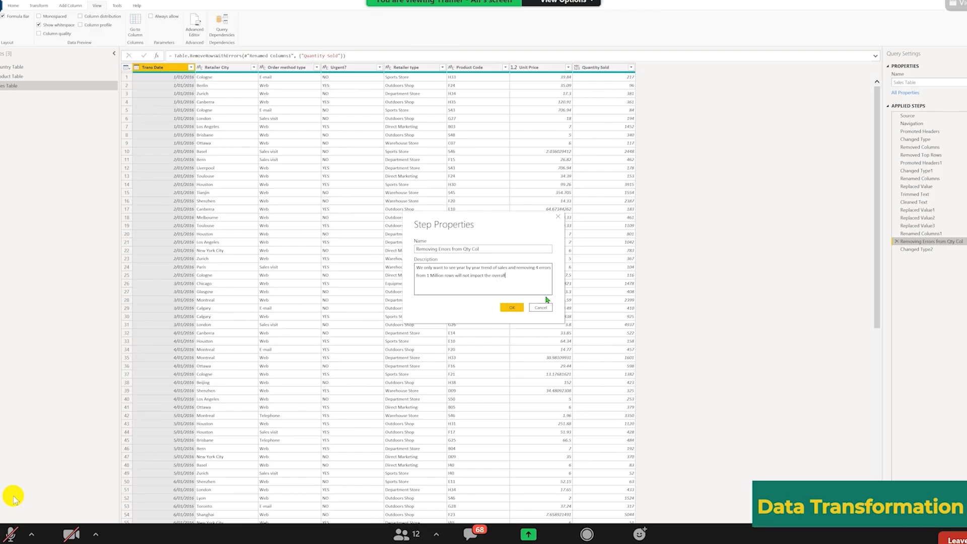
{"action": "type", "text": " trend. Discussed with x, y z ..."}
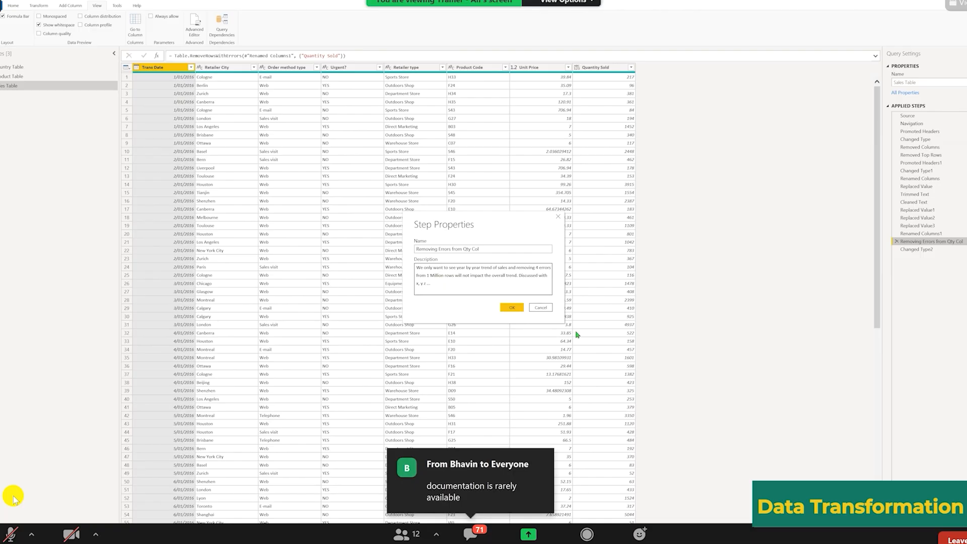
{"action": "left_click", "coordinate": [513, 309]}
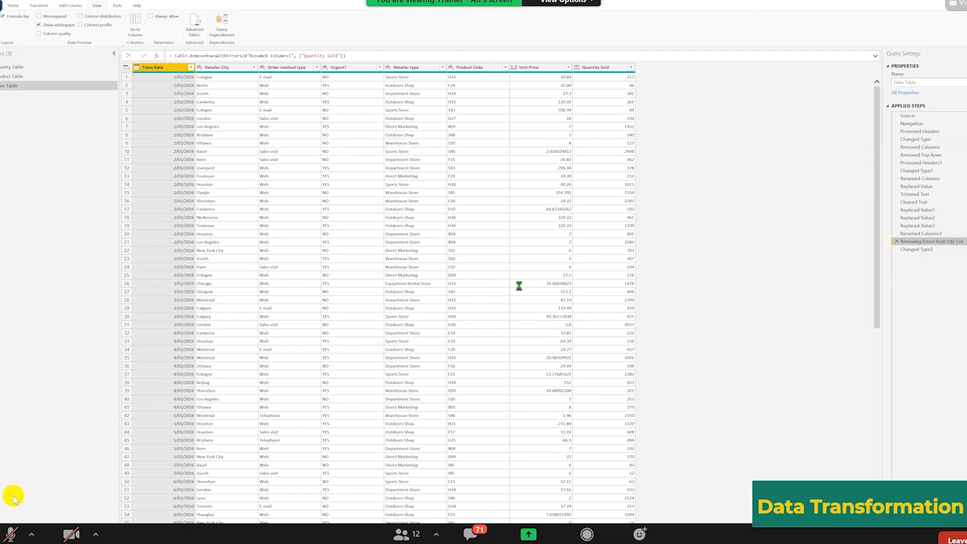
Check the step's description in its tooltip and as a comment in the Sales Table's Advanced Editor code.
{"action": "mouse_move", "coordinate": [947, 242]}
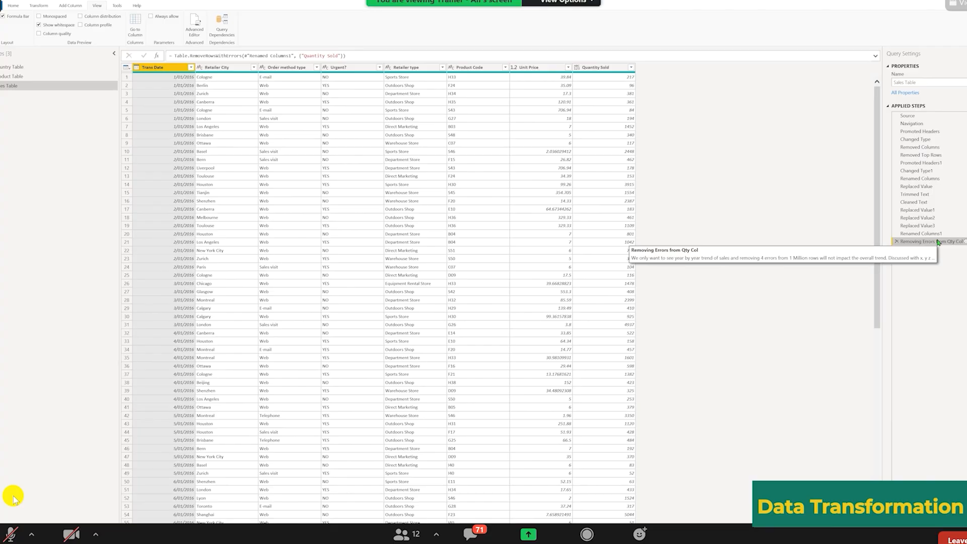
{"action": "left_click", "coordinate": [194, 26]}
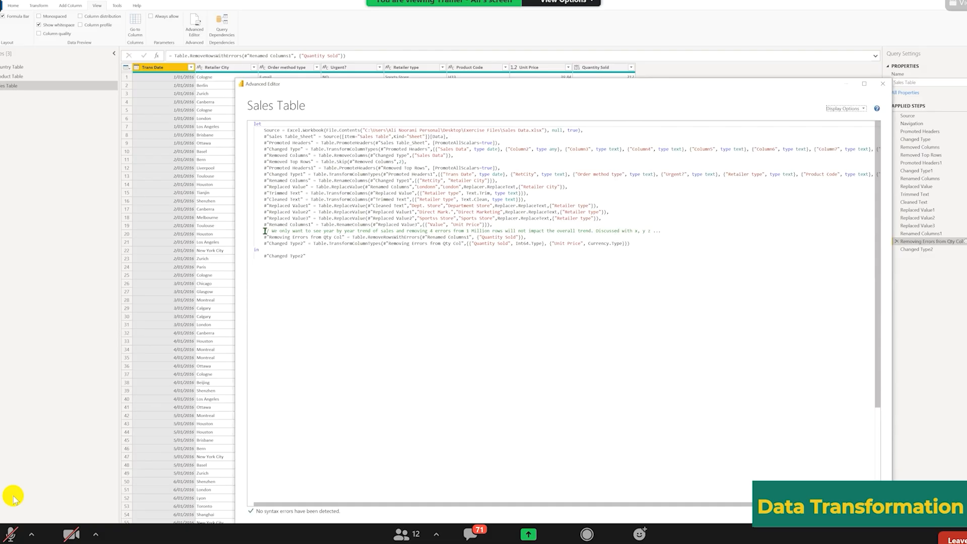
{"action": "left_click_drag", "start_coordinate": [264, 231], "coordinate": [458, 231]}
{"action": "left_click", "coordinate": [613, 272]}
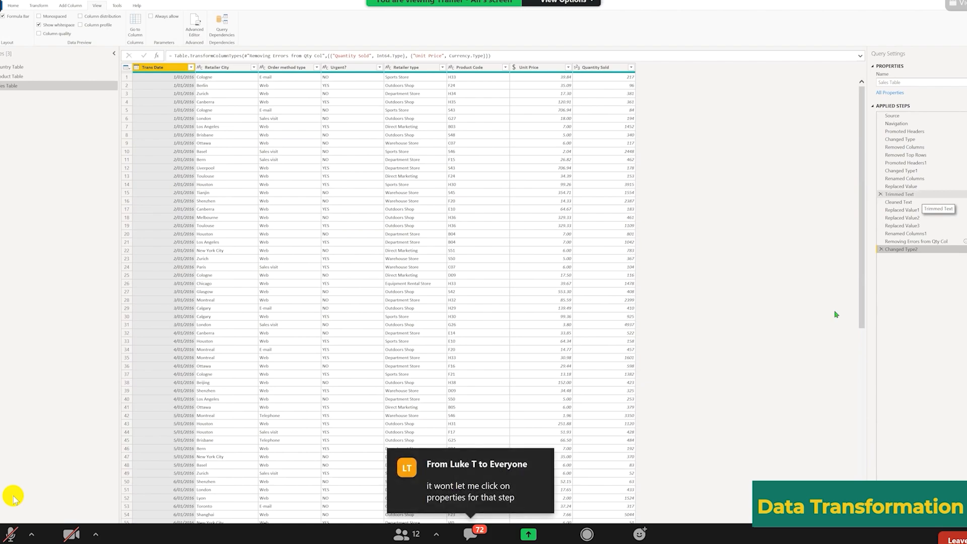
Open the Product Table query and examine the null cells under each entry in the Product line column.
{"action": "left_click", "coordinate": [17, 77]}
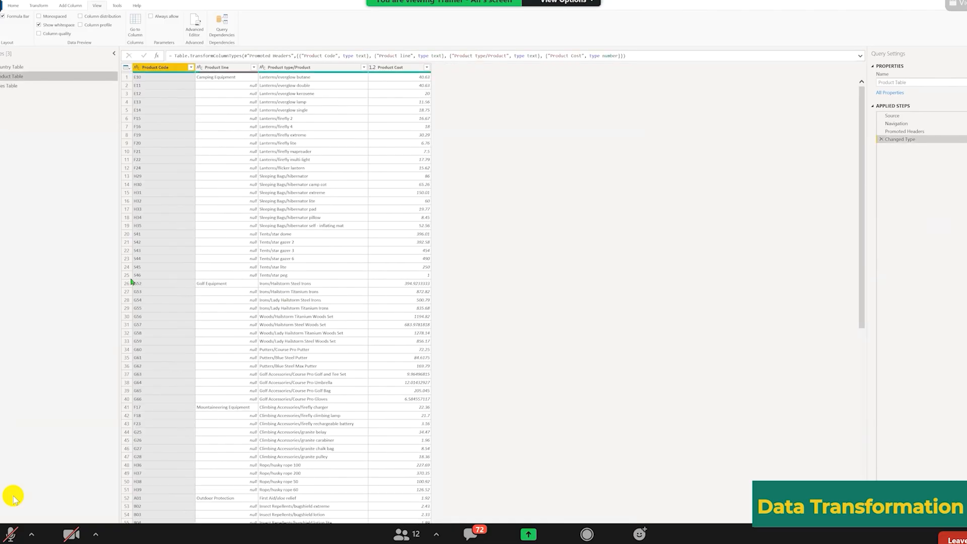
{"action": "left_click", "coordinate": [251, 96]}
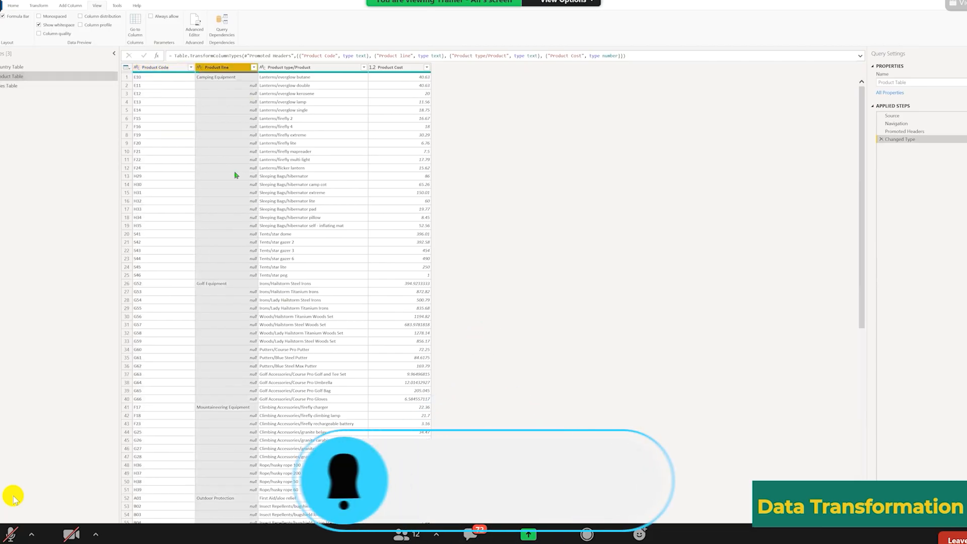
{"action": "left_click", "coordinate": [225, 85]}
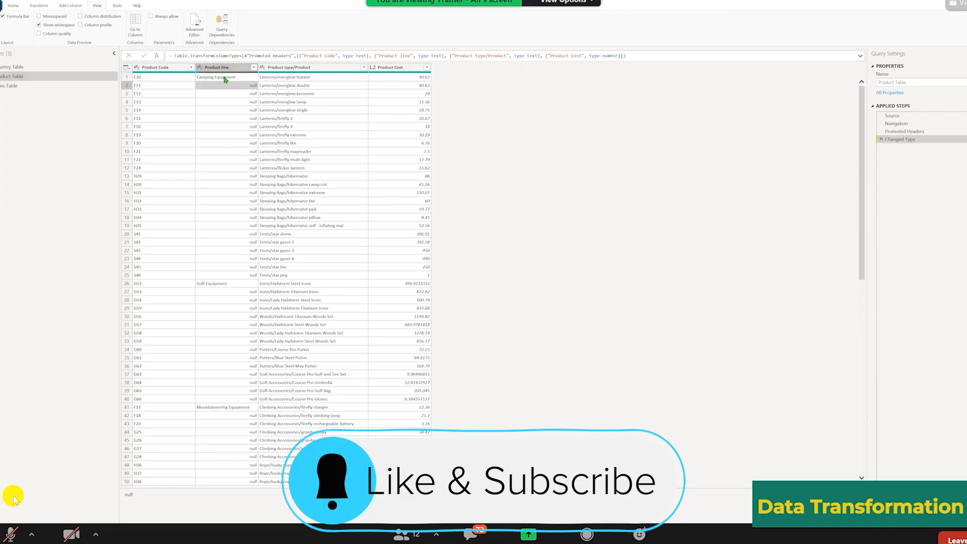
{"action": "key", "text": "ctrl+Down"}
{"action": "key", "text": "Up"}
{"action": "key", "text": "Up"}
{"action": "key", "text": "Up"}
{"action": "key", "text": "Up"}
{"action": "key", "text": "Up"}
{"action": "key", "text": "Up"}
{"action": "key", "text": "Up"}
{"action": "key", "text": "Up"}
{"action": "key", "text": "Up"}
{"action": "key", "text": "Up"}
{"action": "key", "text": "Up"}
{"action": "key", "text": "Up"}
{"action": "key", "text": "Up"}
{"action": "key", "text": "Up"}
{"action": "key", "text": "Up"}
{"action": "key", "text": "Up"}
{"action": "key", "text": "Up"}
{"action": "key", "text": "Up"}
{"action": "key", "text": "Up"}
{"action": "key", "text": "Up"}
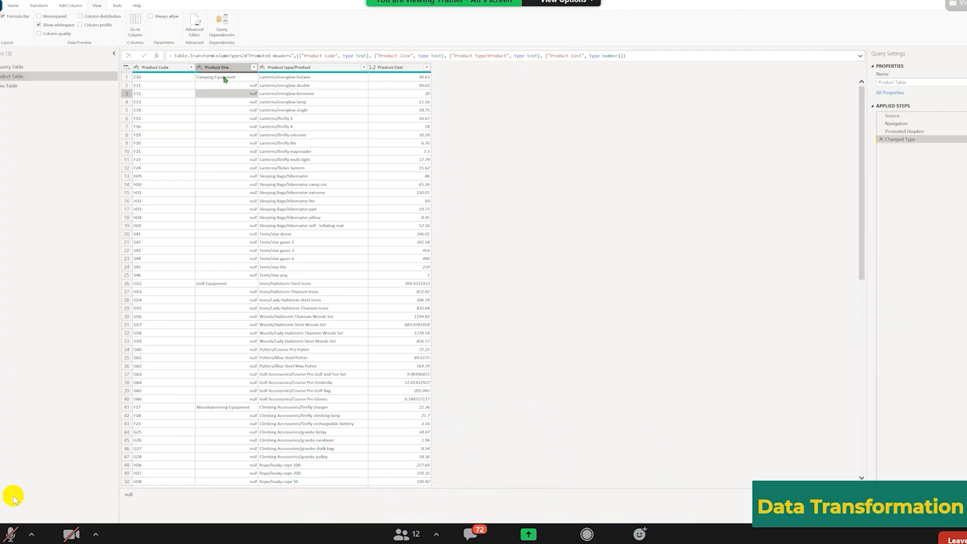
{"action": "key", "text": "Up"}
{"action": "key", "text": "Up"}
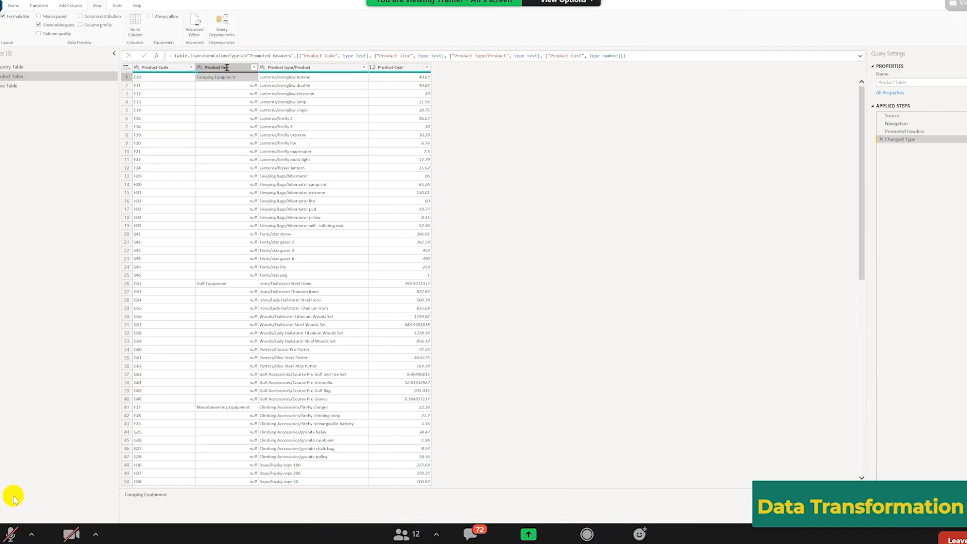
Fill the Product line column down so its null cells take the value above them.
{"action": "left_click", "coordinate": [226, 68]}
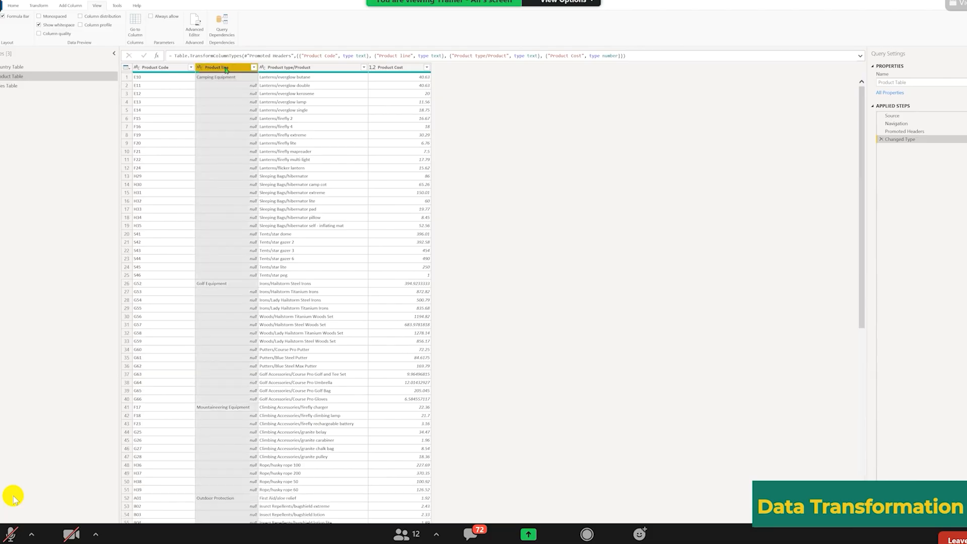
{"action": "right_click", "coordinate": [226, 70]}
{"action": "mouse_move", "coordinate": [257, 182]}
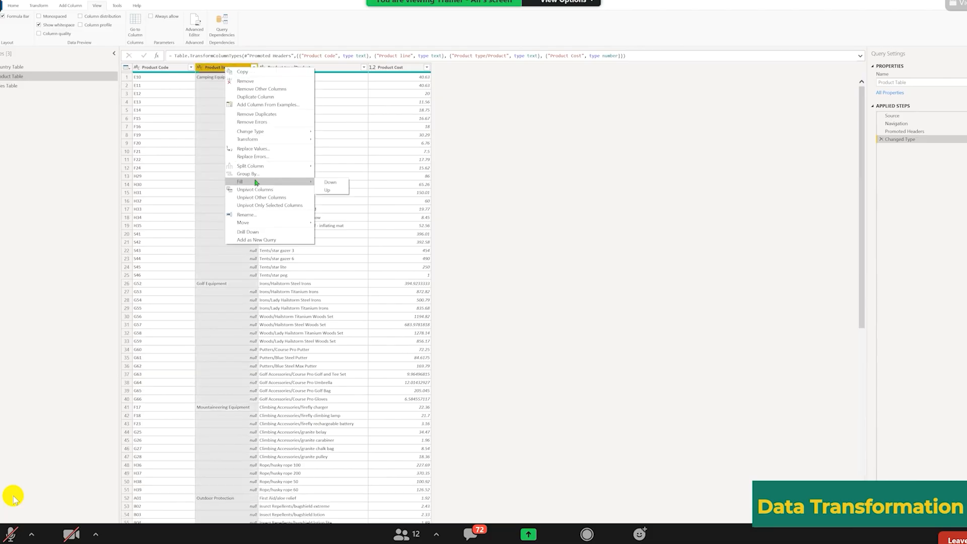
{"action": "left_click", "coordinate": [331, 184]}
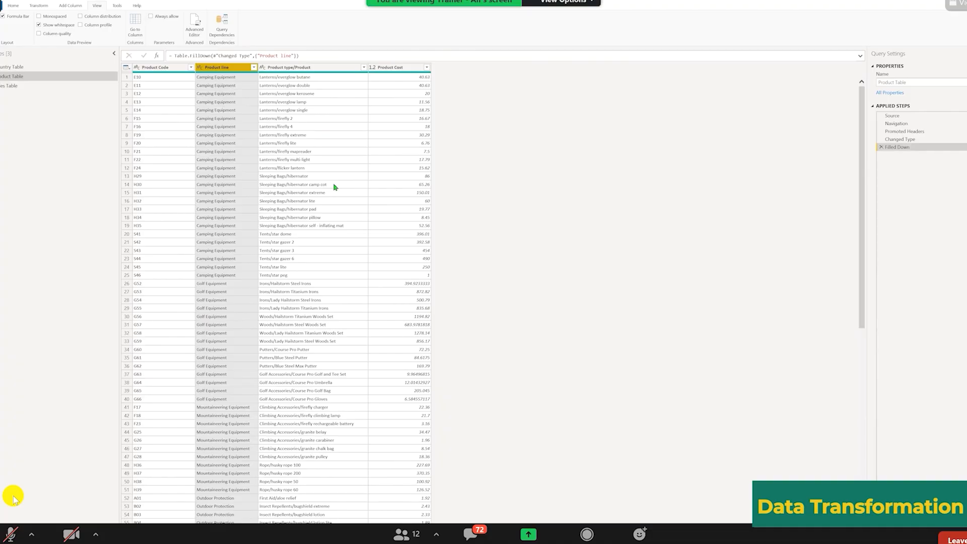
Delete the Filled Down step from the Product Table's applied steps.
{"action": "left_click", "coordinate": [300, 71]}
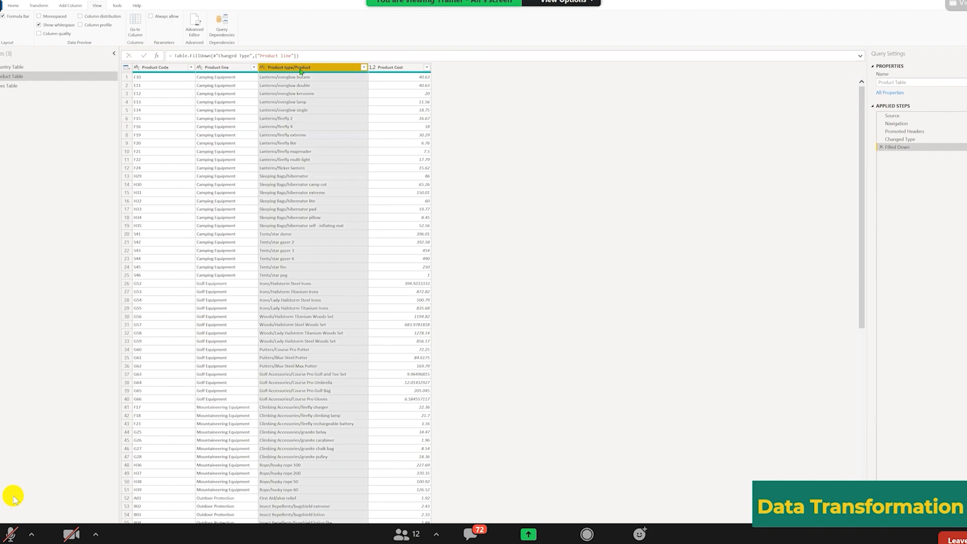
{"action": "left_click", "coordinate": [232, 70]}
{"action": "left_click", "coordinate": [881, 147]}
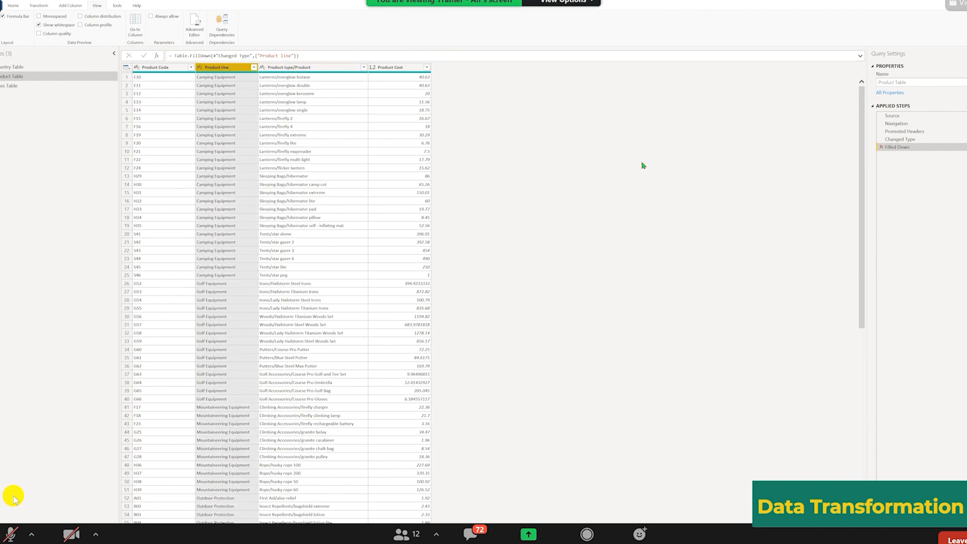
Reapply Fill Down to the Product line column to replace its null values.
{"action": "right_click", "coordinate": [216, 73]}
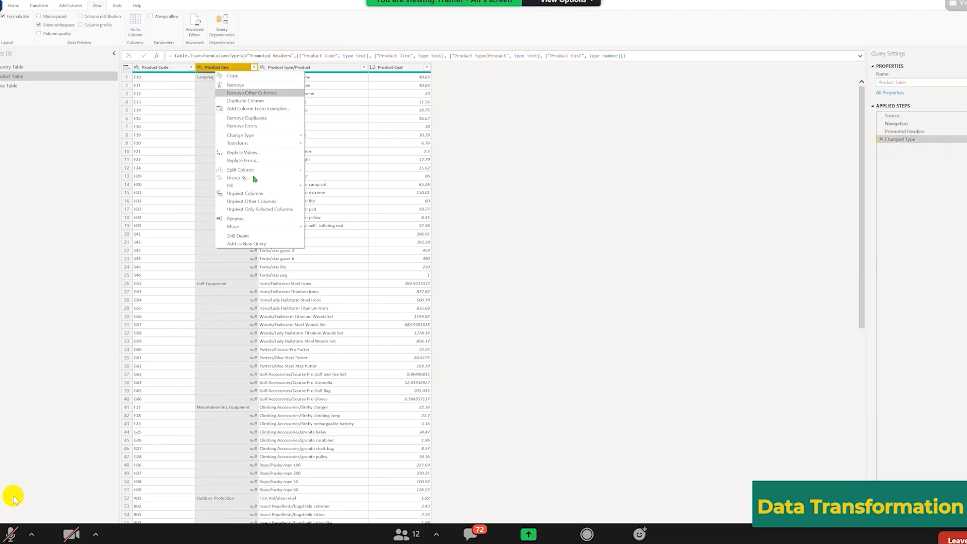
{"action": "mouse_move", "coordinate": [257, 186]}
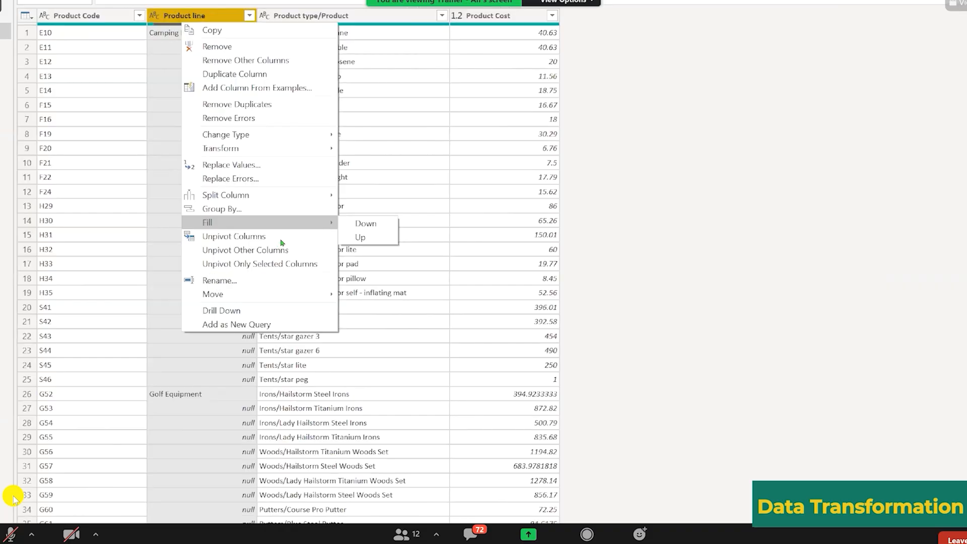
{"action": "key", "text": "Escape"}
{"action": "right_click", "coordinate": [234, 69]}
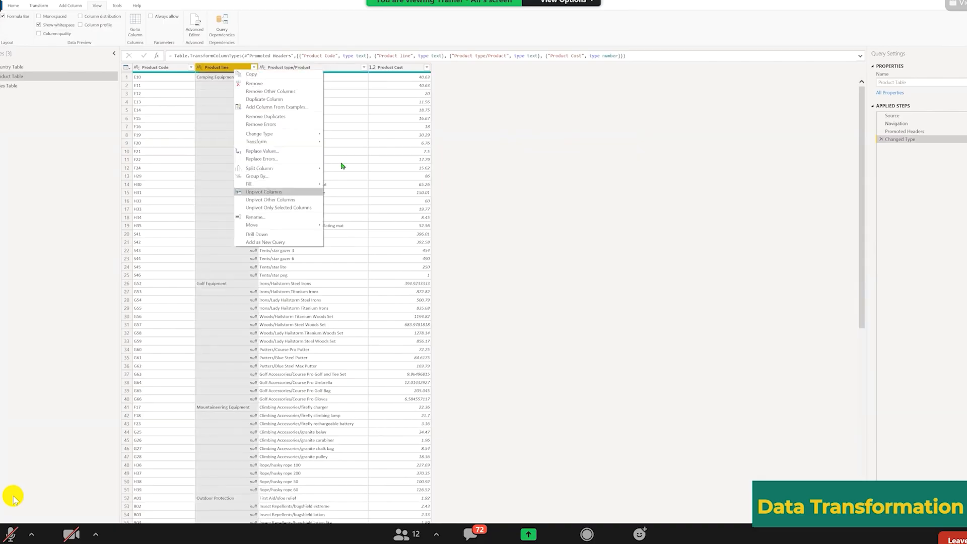
{"action": "mouse_move", "coordinate": [259, 184]}
{"action": "left_click", "coordinate": [340, 184]}
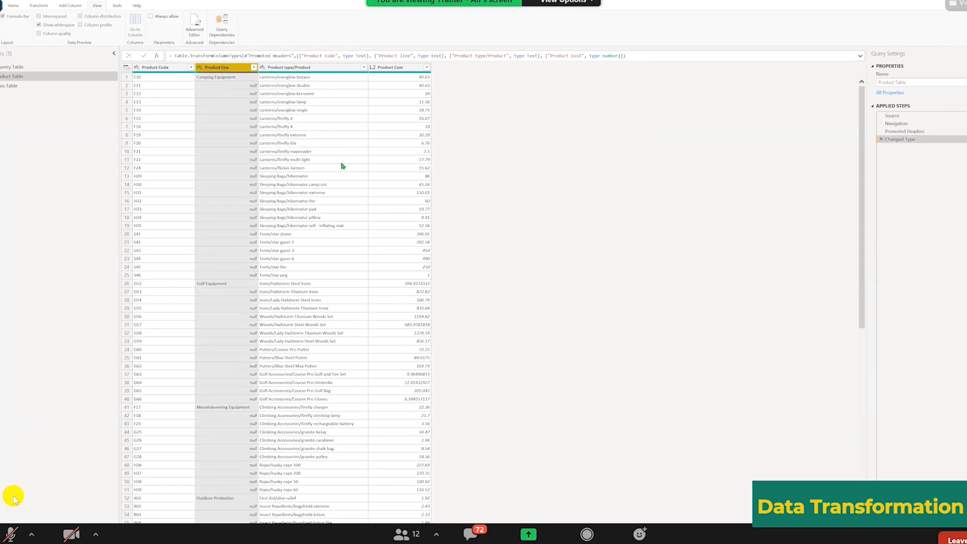
Split the Product type/Product column by the custom delimiter / at each occurrence of the delimiter.
{"action": "left_click", "coordinate": [341, 162]}
{"action": "key", "text": "ctrl+space"}
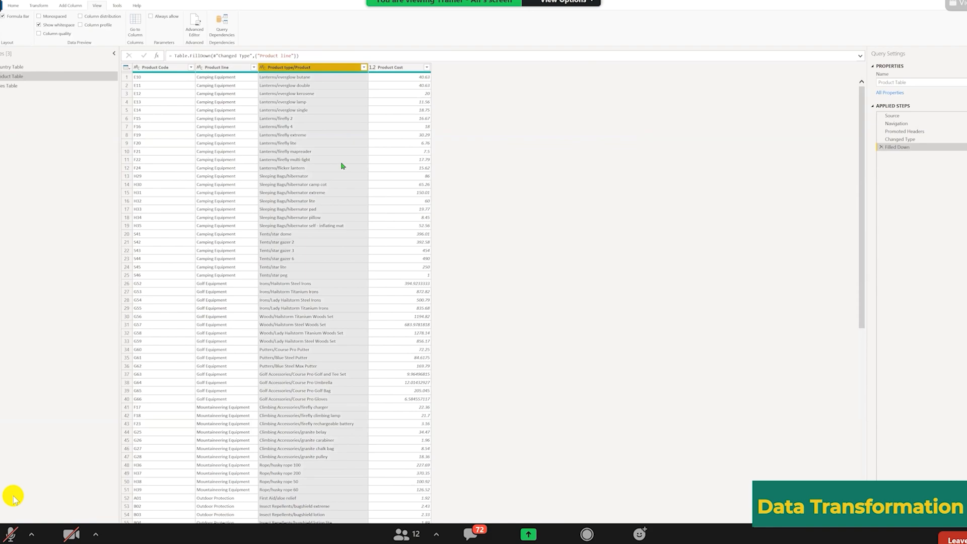
{"action": "right_click", "coordinate": [309, 69]}
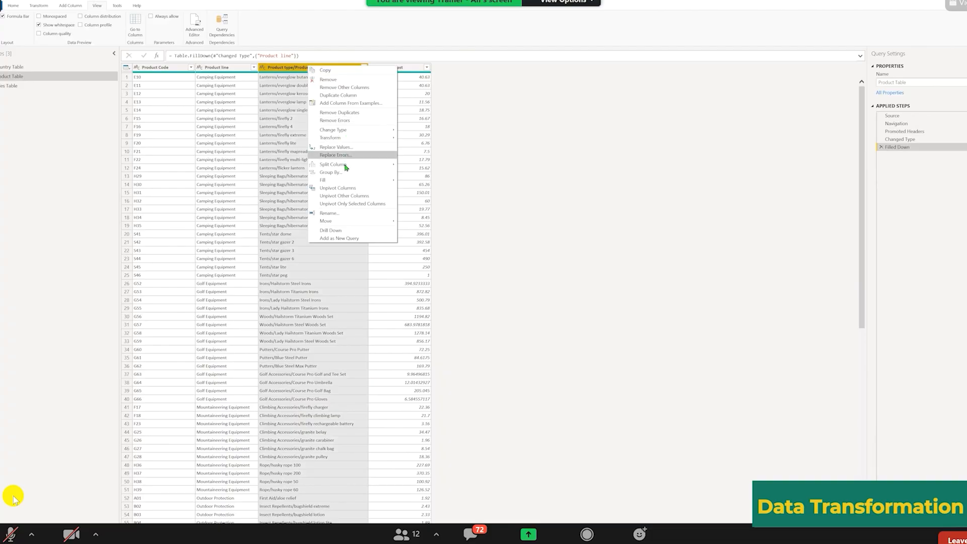
{"action": "mouse_move", "coordinate": [347, 168]}
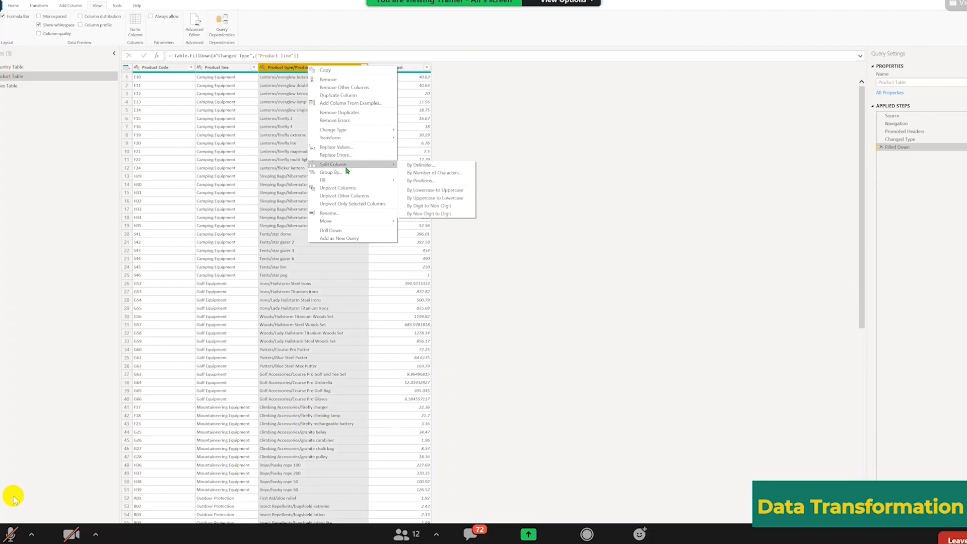
{"action": "left_click", "coordinate": [422, 169]}
{"action": "left_click_drag", "start_coordinate": [436, 187], "coordinate": [479, 71]}
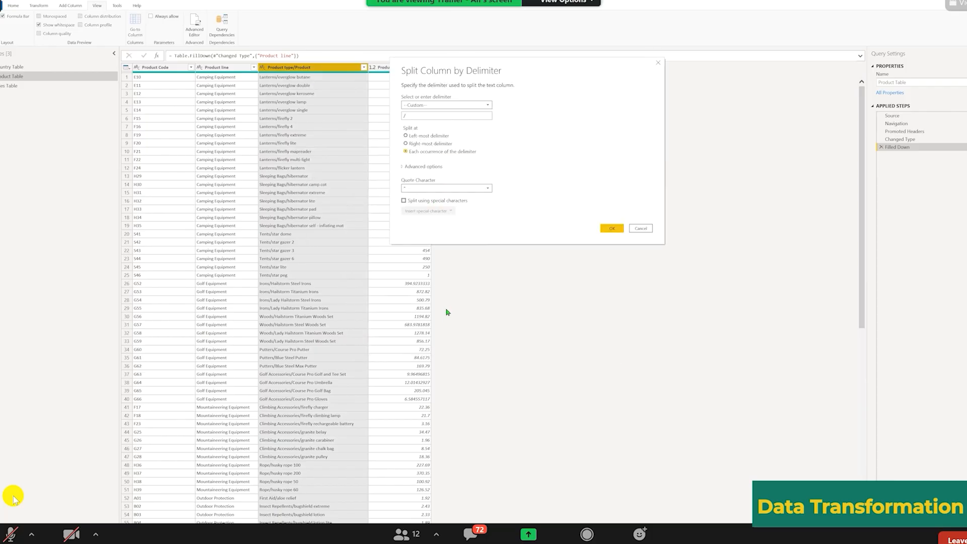
{"action": "left_click_drag", "start_coordinate": [516, 72], "coordinate": [518, 95]}
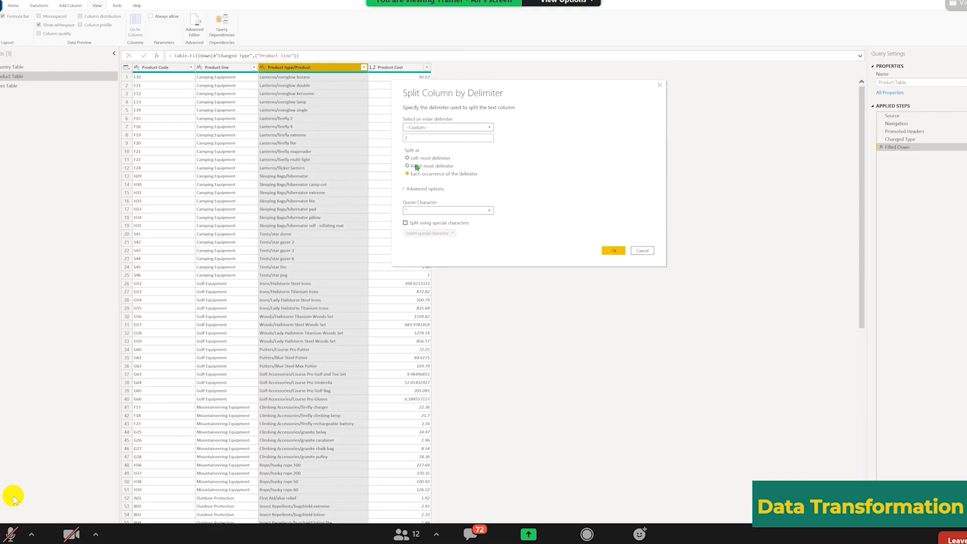
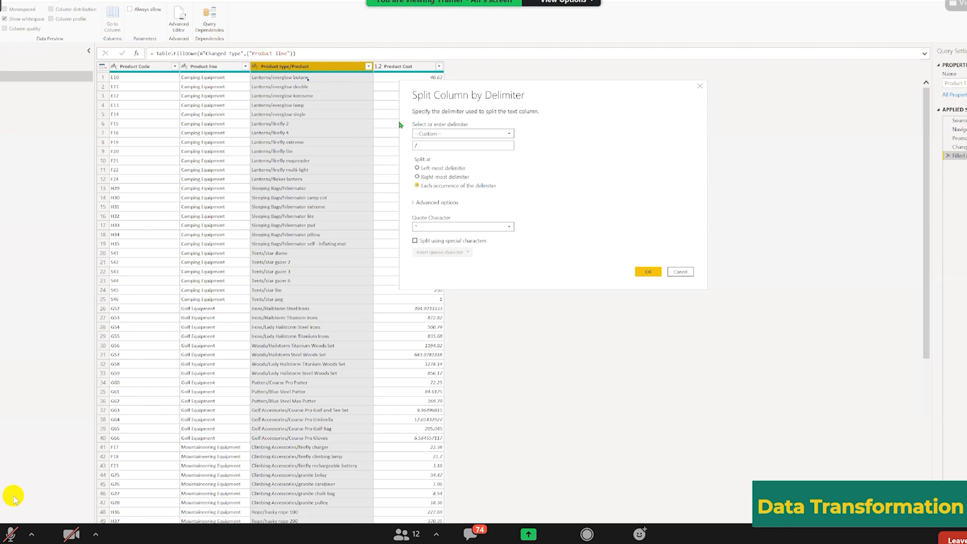
{"action": "key", "text": "Return"}
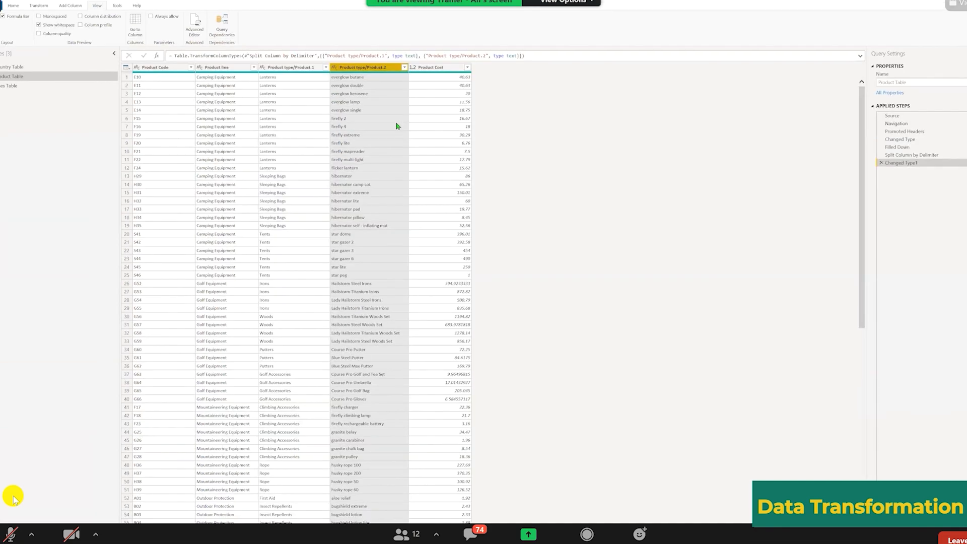
Rename the two columns produced by the split as Product type and Product.
{"action": "left_click", "coordinate": [304, 68]}
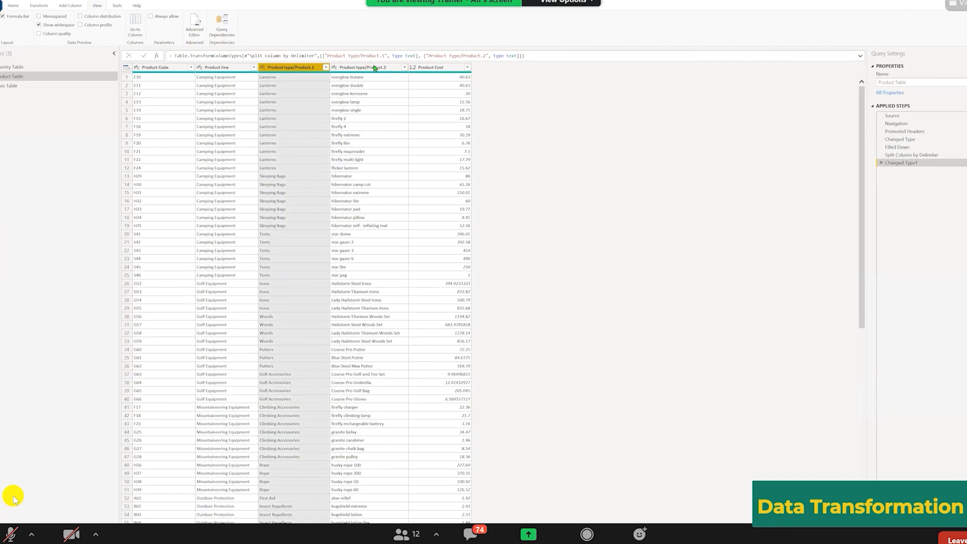
{"action": "double_click", "coordinate": [303, 67]}
{"action": "left_click_drag", "start_coordinate": [293, 67], "coordinate": [343, 69]}
{"action": "key", "text": "BackSpace"}
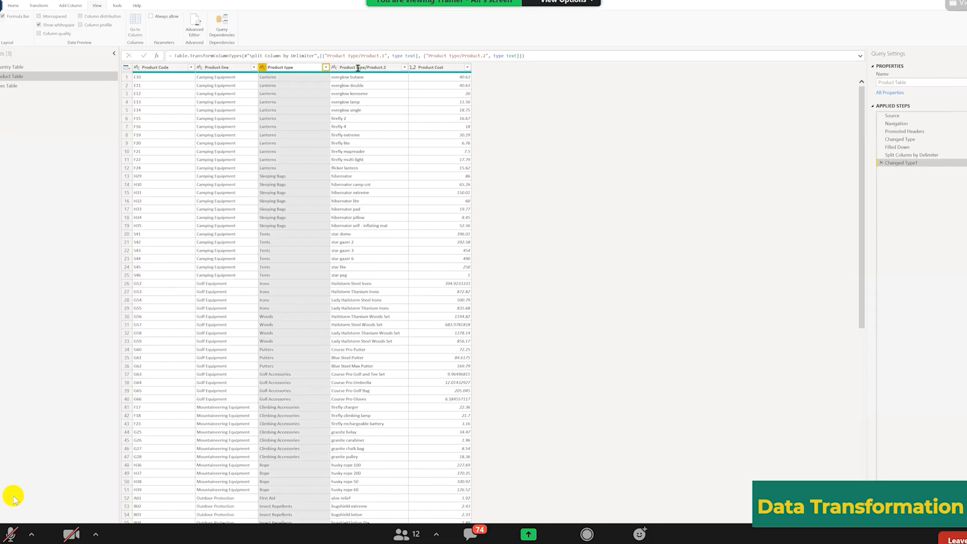
{"action": "key", "text": "Return"}
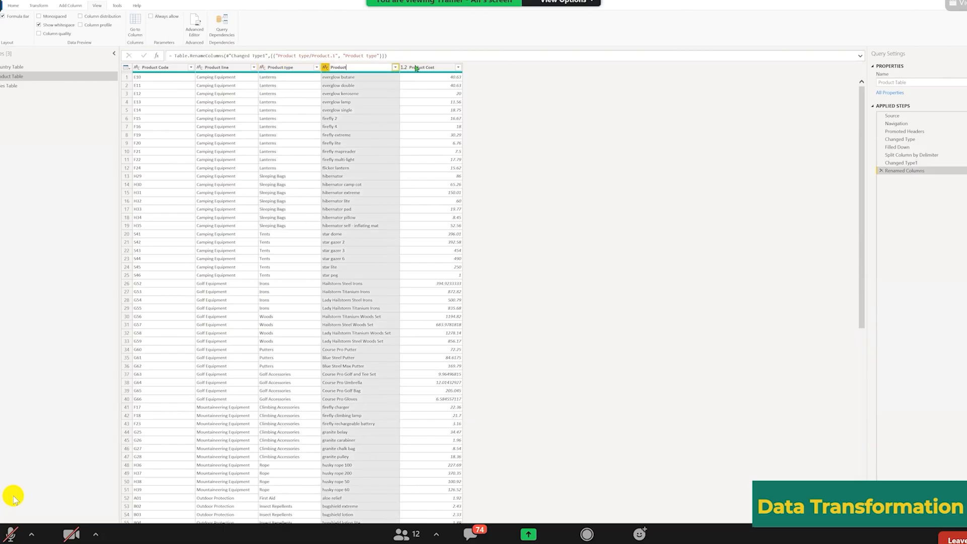
{"action": "key", "text": "Return"}
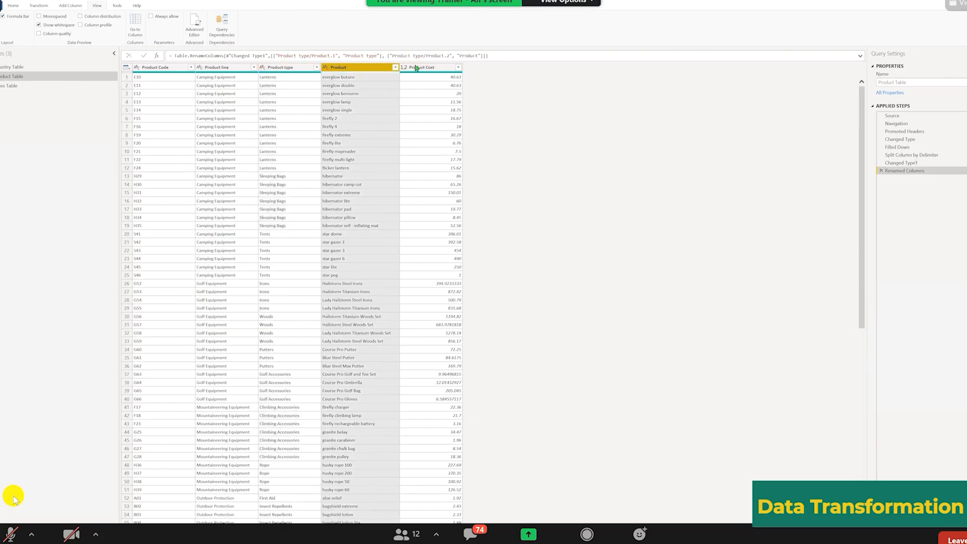
Change the data type of the Product Cost column to Fixed decimal number.
{"action": "left_click", "coordinate": [416, 68]}
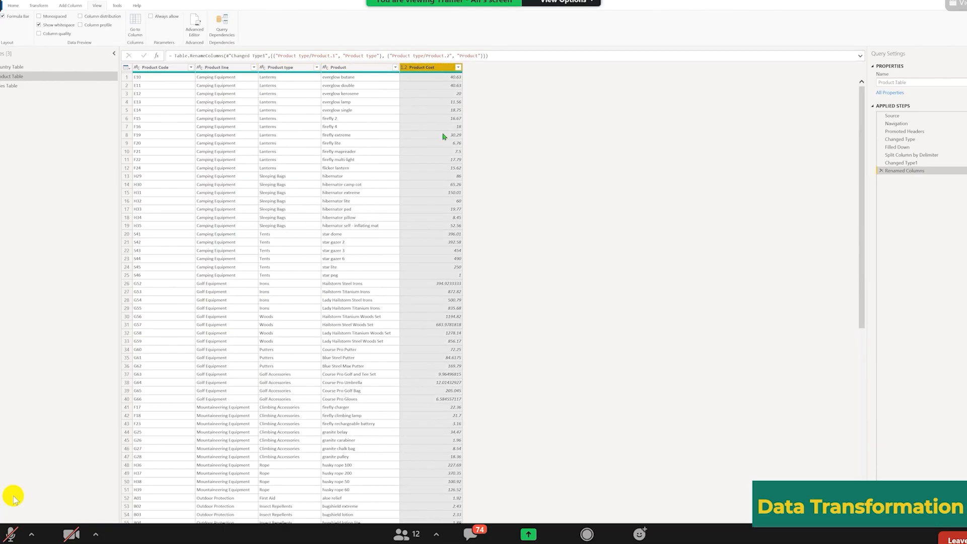
{"action": "left_click", "coordinate": [406, 68]}
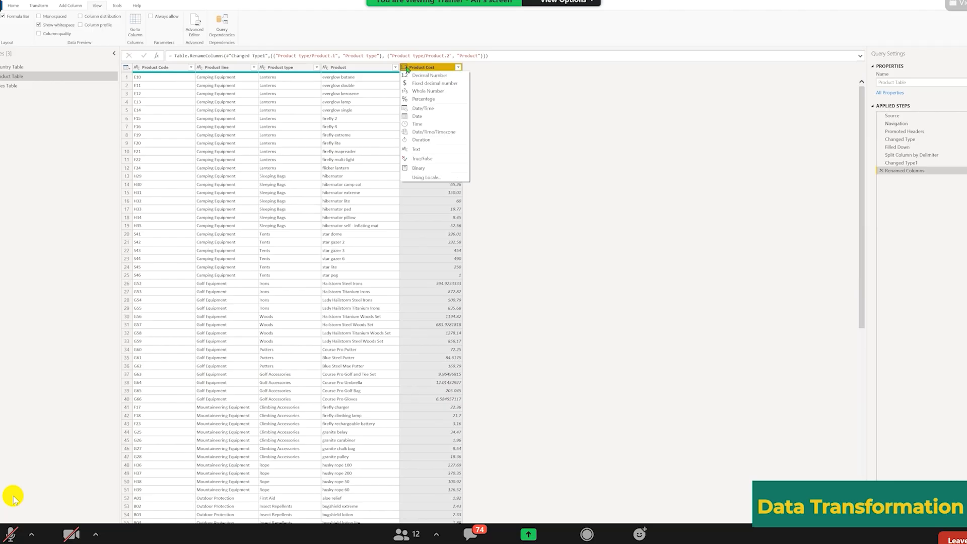
{"action": "left_click", "coordinate": [434, 85]}
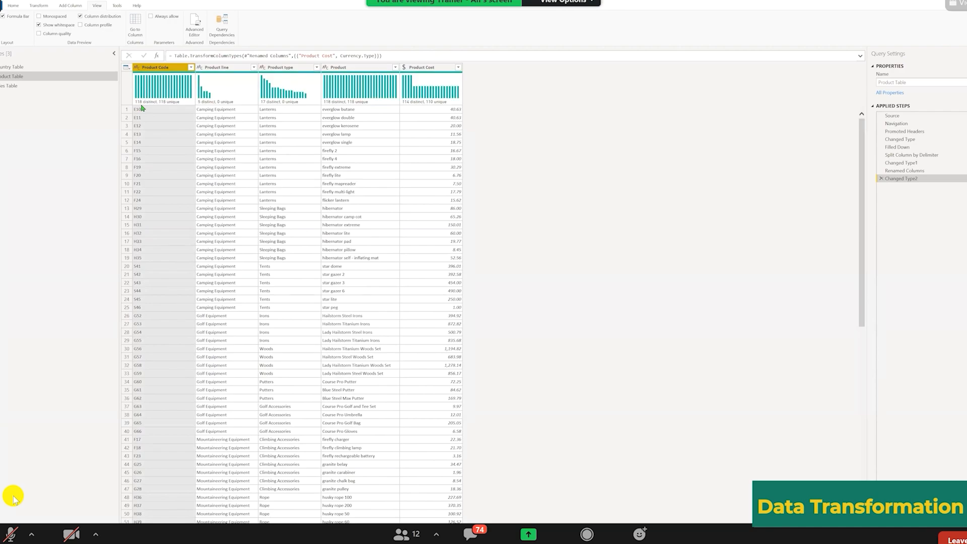
Examine the distinct and unique value distribution of the Product Code and Product columns, and hide the column distribution.
{"action": "mouse_move", "coordinate": [146, 105]}
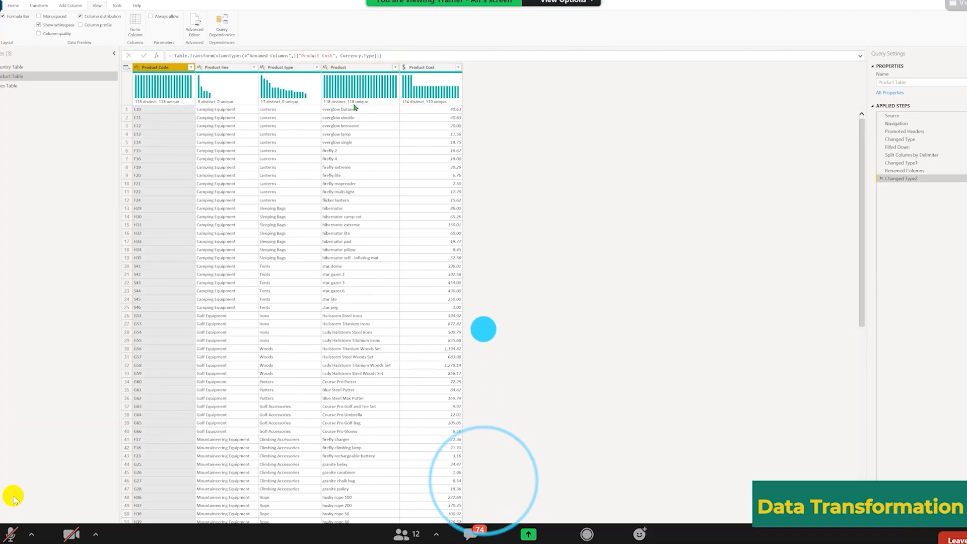
{"action": "mouse_move", "coordinate": [335, 104]}
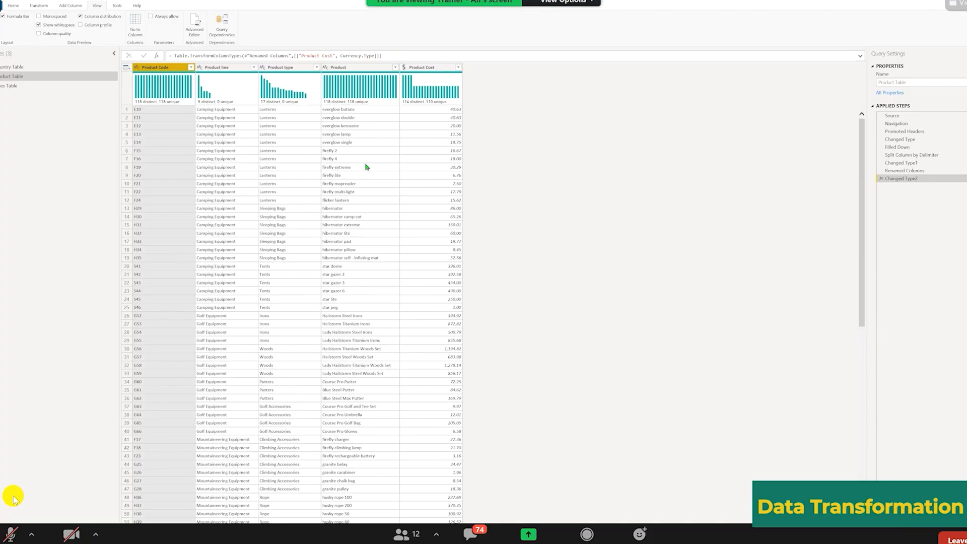
{"action": "left_click", "coordinate": [80, 17]}
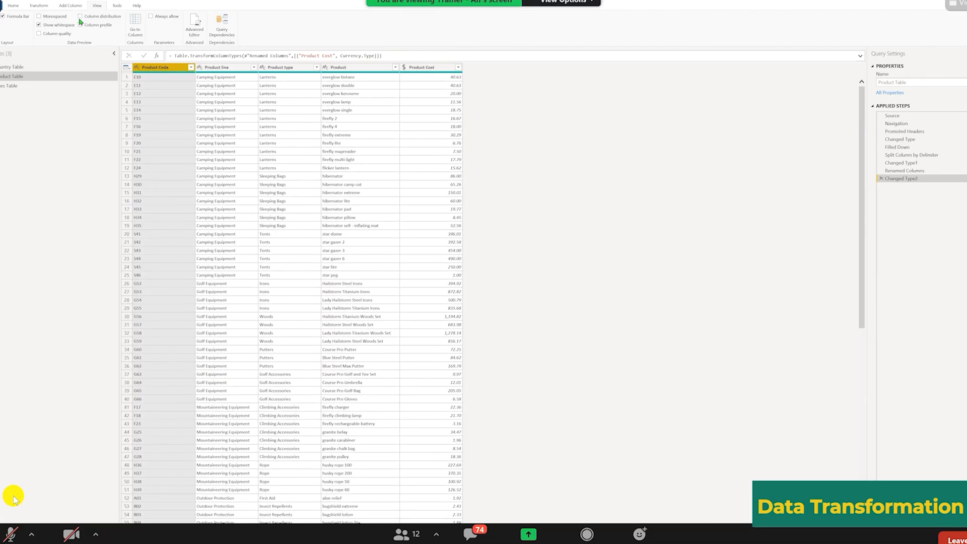
Open the Country Table query for editing.
{"action": "left_click", "coordinate": [24, 66]}
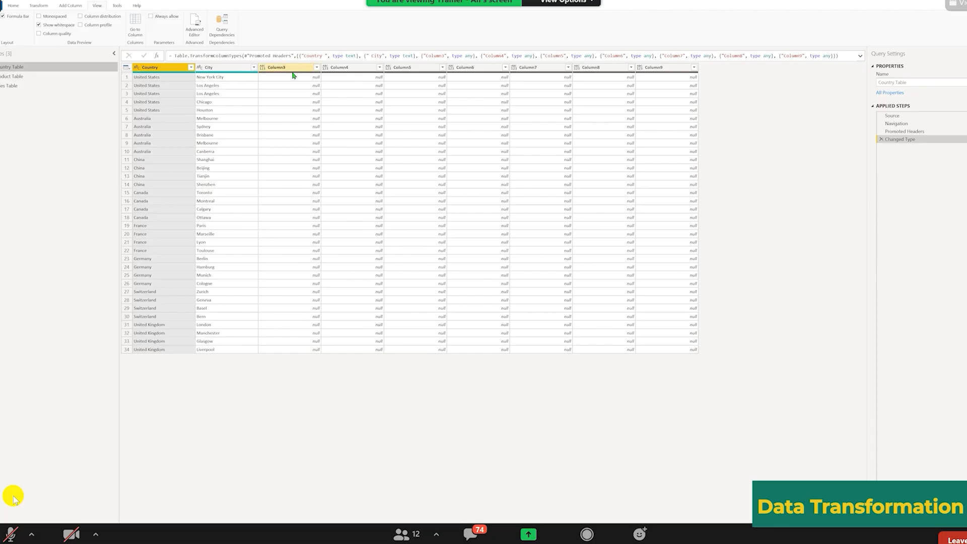
{"action": "mouse_move", "coordinate": [294, 75]}
{"action": "left_click", "coordinate": [12, 5]}
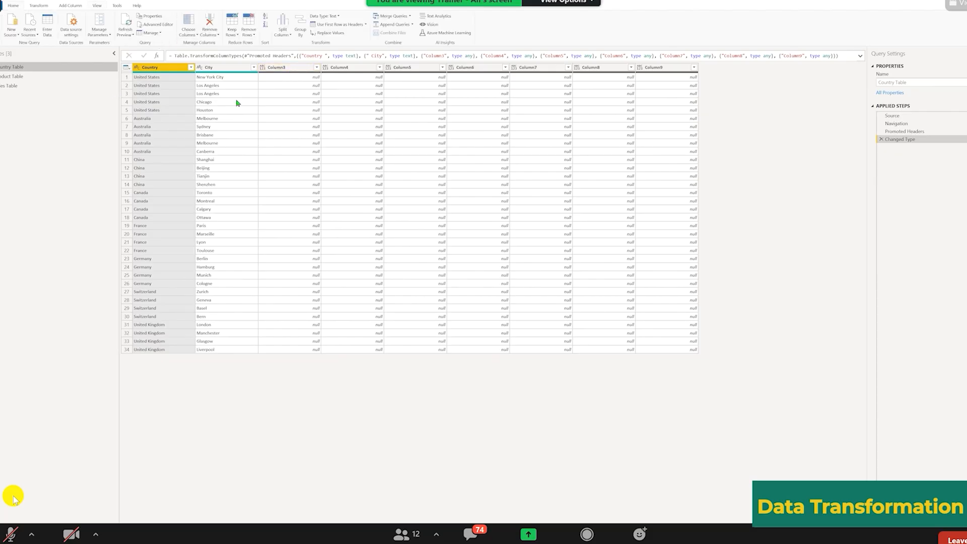
Try removing Column3 through Column9 from the Country Table and delete the resulting Removed Columns step.
{"action": "left_click", "coordinate": [278, 70]}
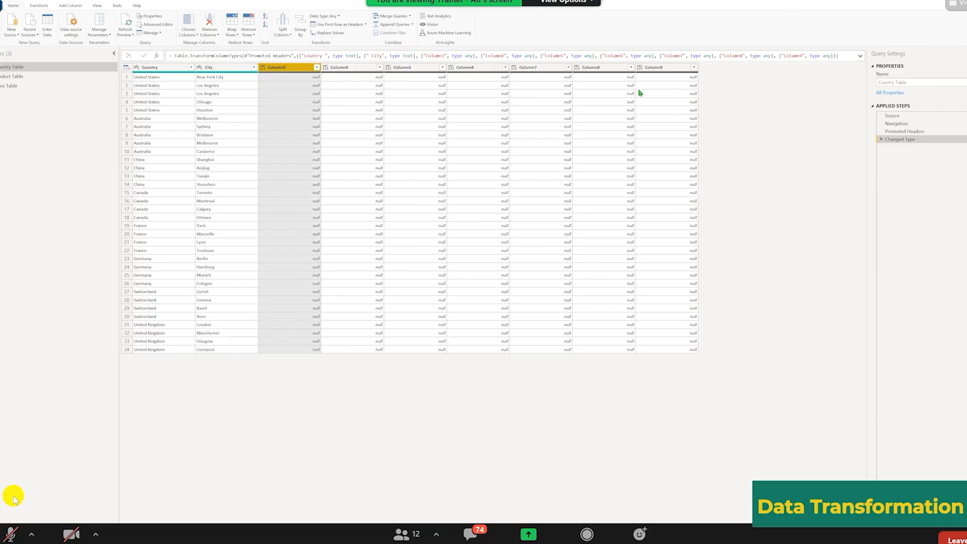
{"action": "left_click", "coordinate": [688, 67], "text": "shift"}
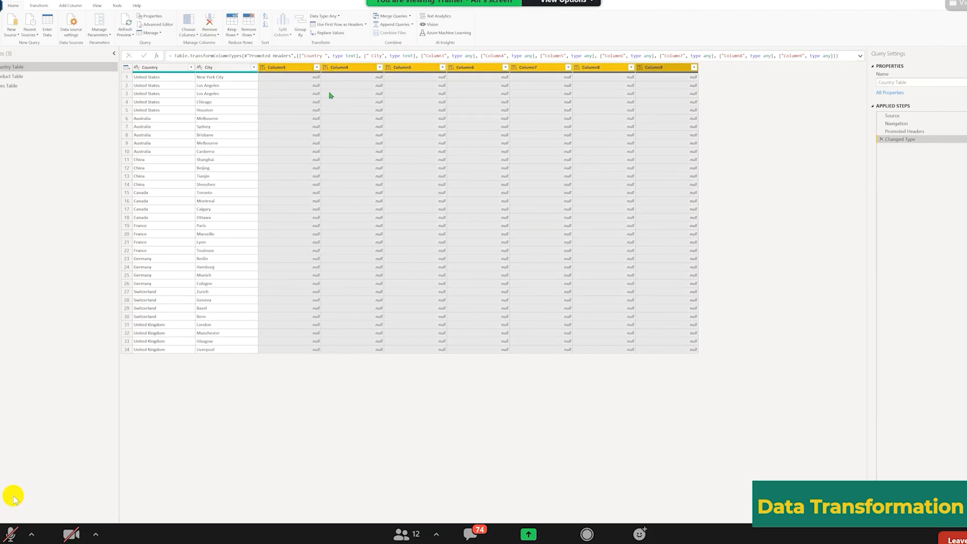
{"action": "left_click", "coordinate": [289, 69]}
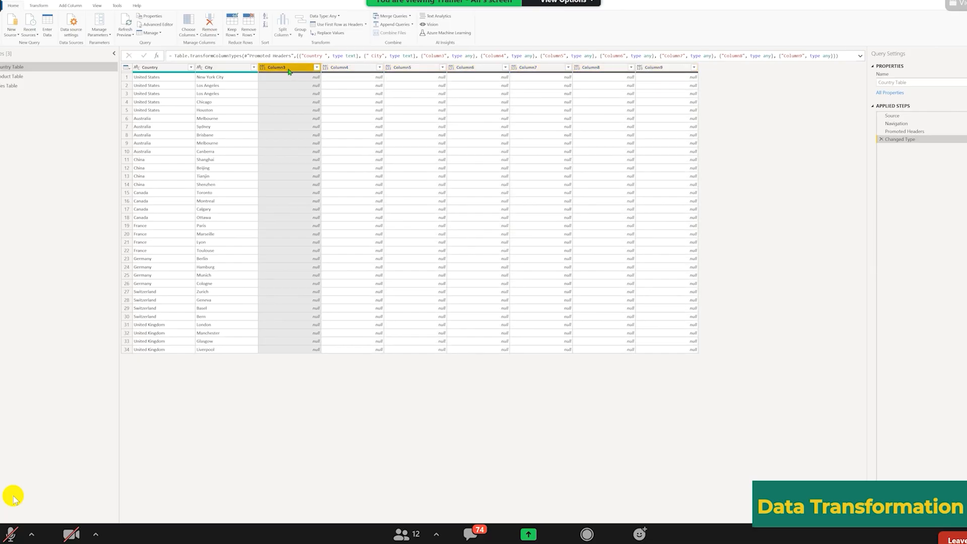
{"action": "left_click", "coordinate": [664, 70], "text": "shift"}
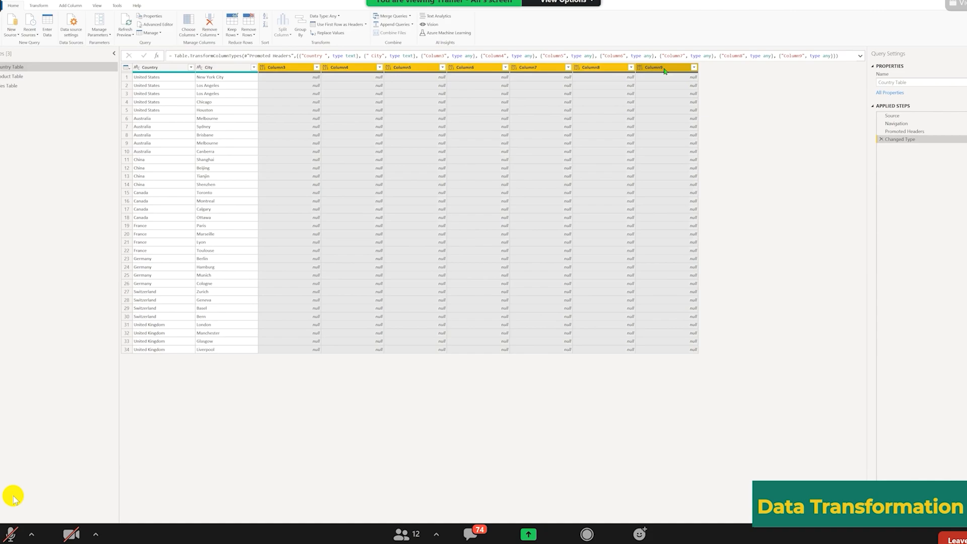
{"action": "right_click", "coordinate": [665, 71]}
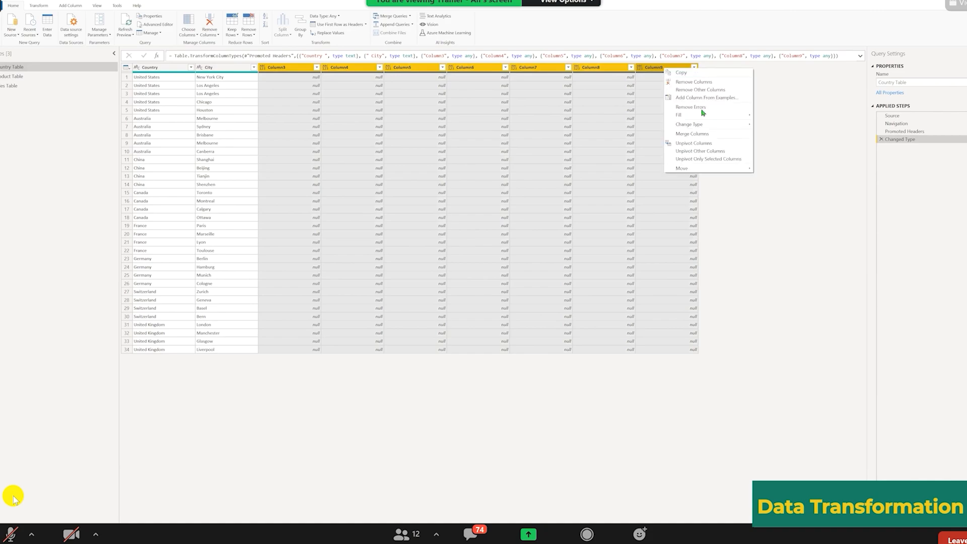
{"action": "left_click", "coordinate": [691, 82]}
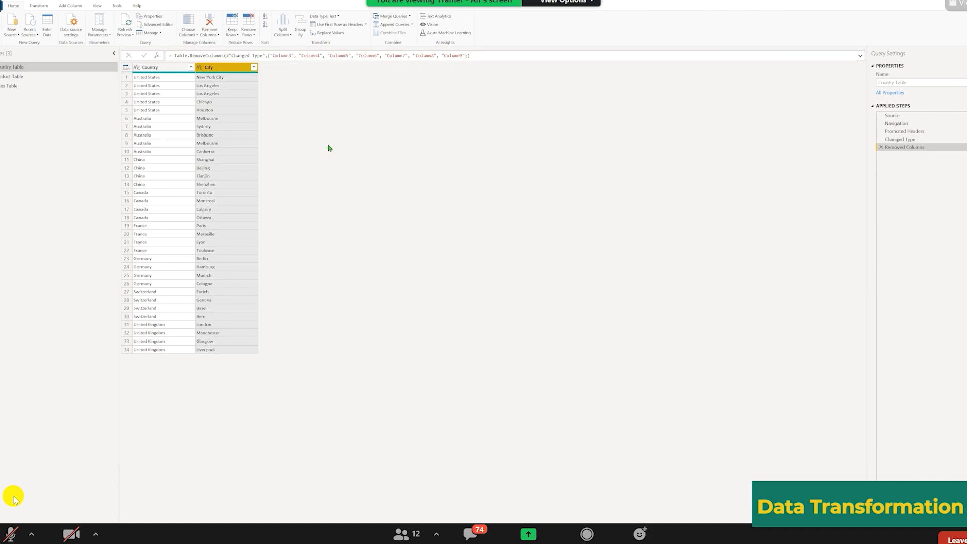
{"action": "left_click", "coordinate": [881, 147]}
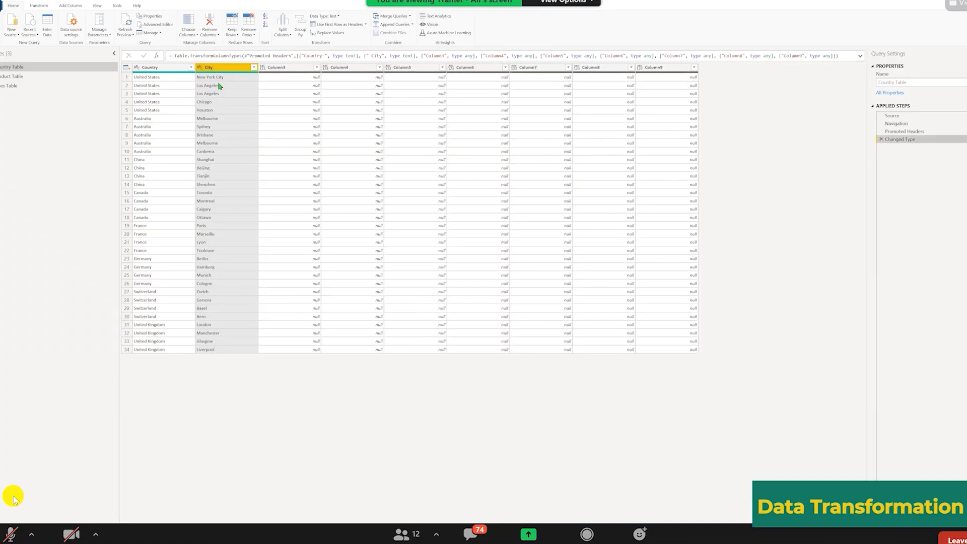
Use Choose Columns to keep only the Country and City columns in the Country Table.
{"action": "left_click", "coordinate": [156, 70]}
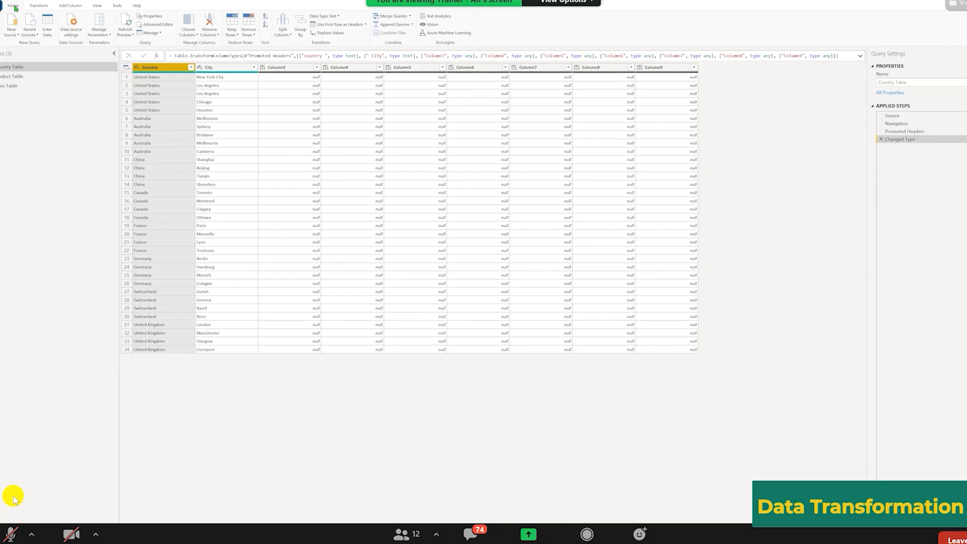
{"action": "left_click", "coordinate": [189, 34]}
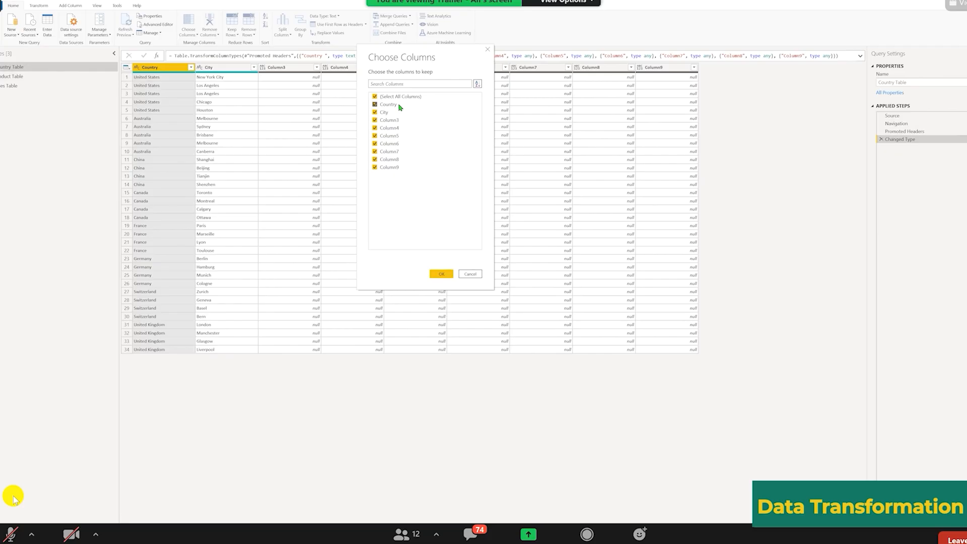
{"action": "left_click", "coordinate": [374, 96]}
{"action": "left_click", "coordinate": [374, 104]}
{"action": "left_click", "coordinate": [375, 112]}
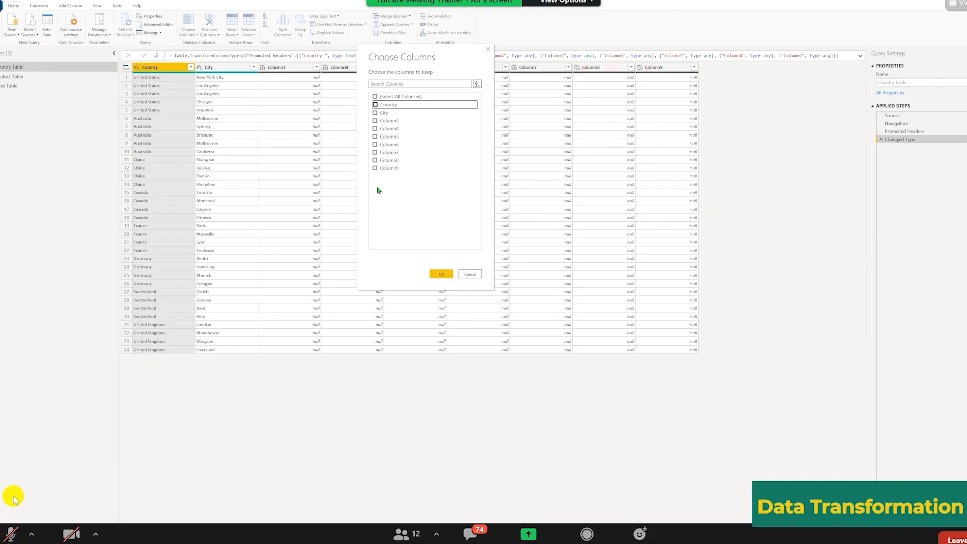
{"action": "left_click", "coordinate": [437, 274]}
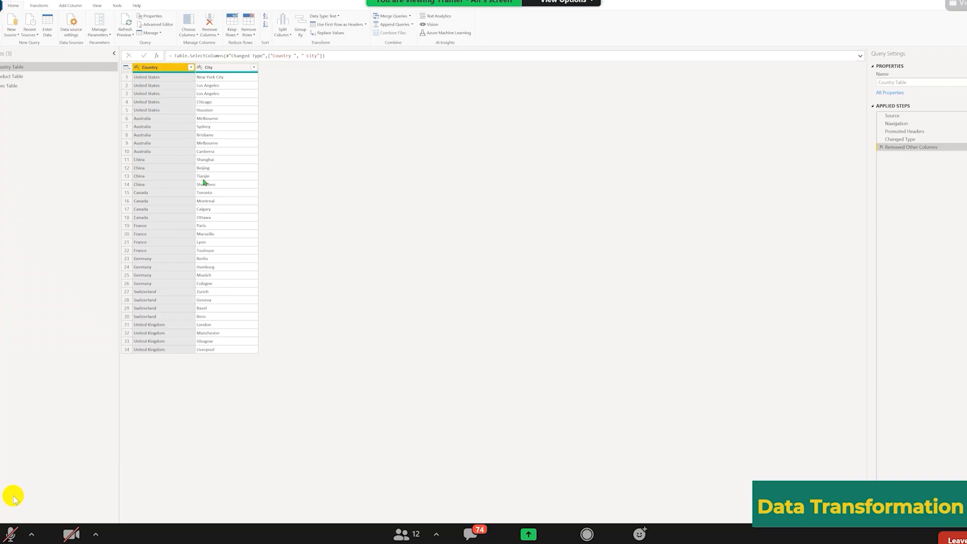
Check the City column of the Country Table for repeated entries.
{"action": "left_click", "coordinate": [224, 127]}
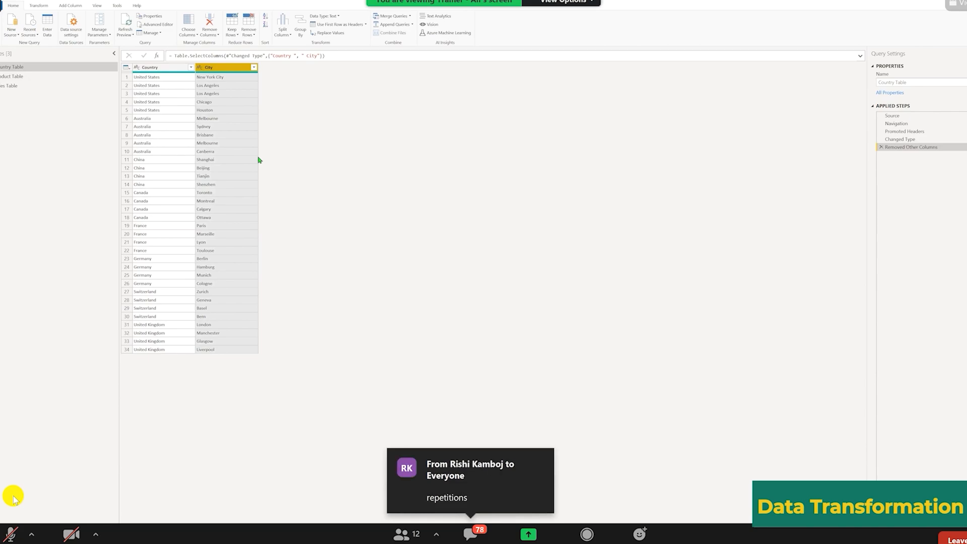
{"action": "left_click", "coordinate": [220, 94]}
{"action": "left_click", "coordinate": [219, 144]}
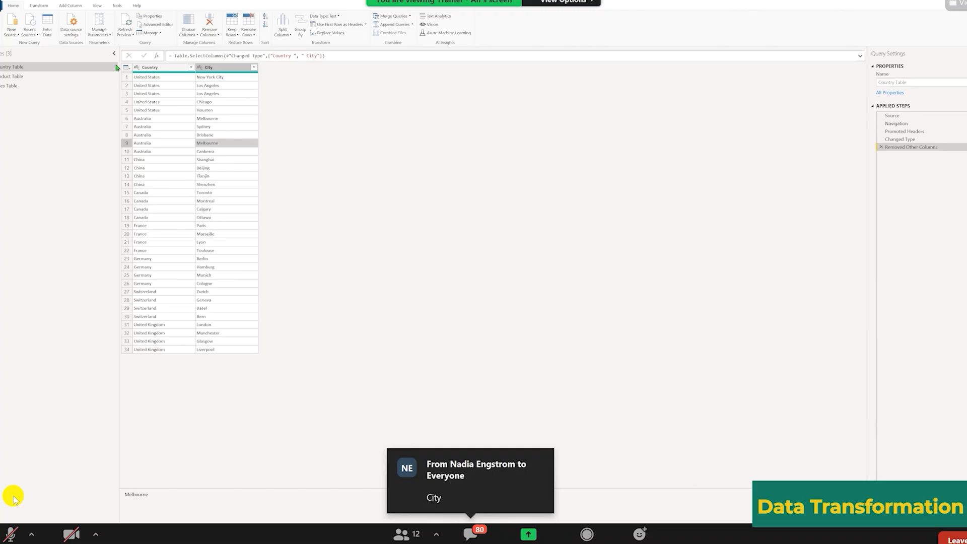
Try removing duplicates based on the Country column alone and delete the resulting Removed Duplicates step.
{"action": "left_click", "coordinate": [162, 67]}
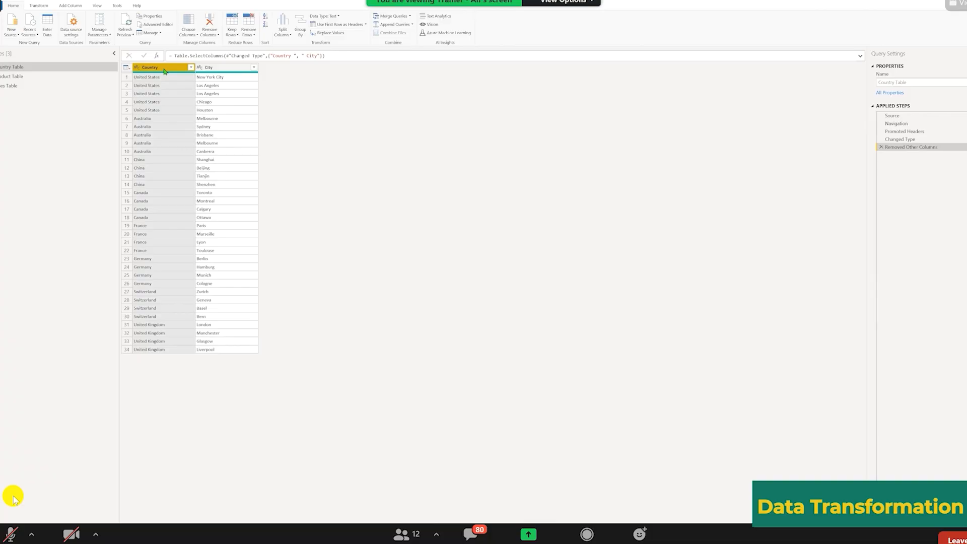
{"action": "right_click", "coordinate": [164, 71]}
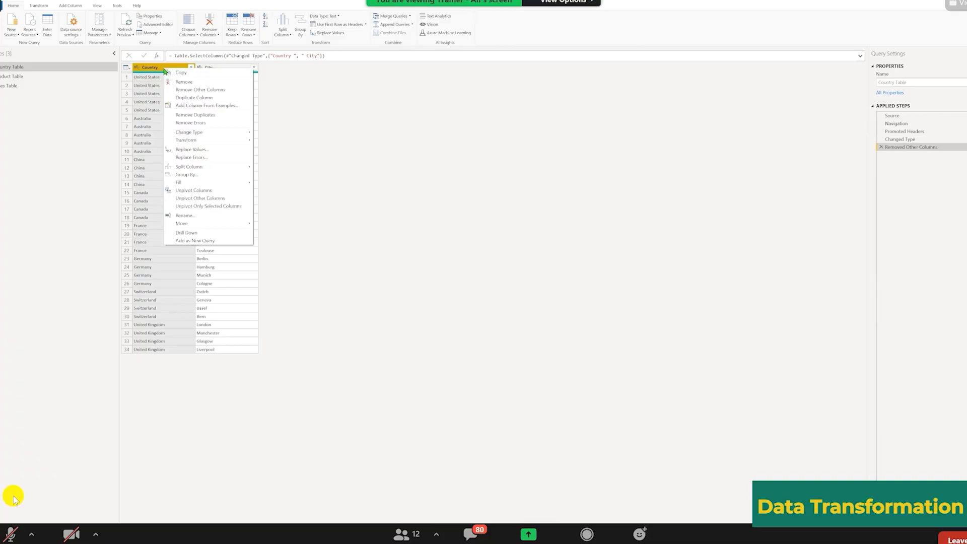
{"action": "left_click", "coordinate": [195, 111]}
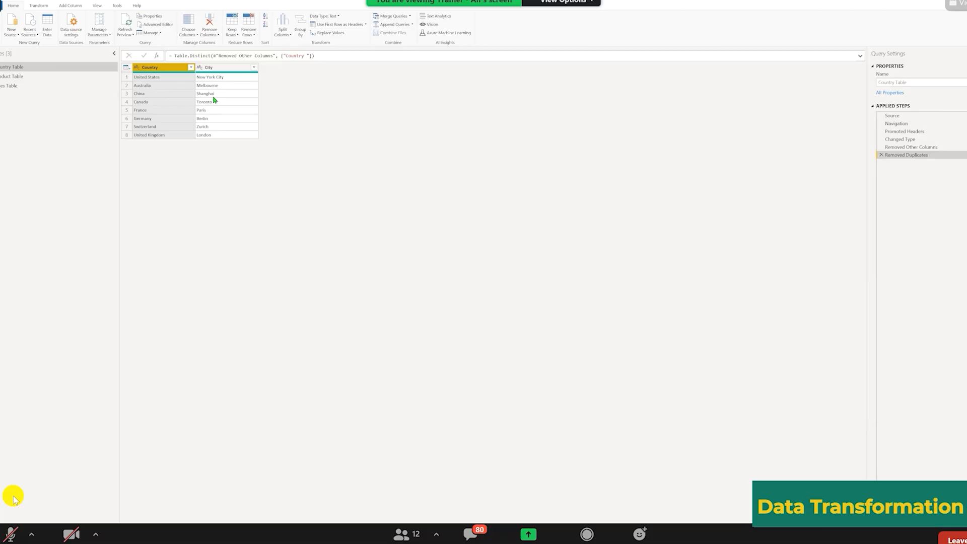
{"action": "left_click", "coordinate": [881, 155]}
Try removing duplicates based on the City column alone and delete the resulting Removed Duplicates step.
{"action": "left_click", "coordinate": [214, 67]}
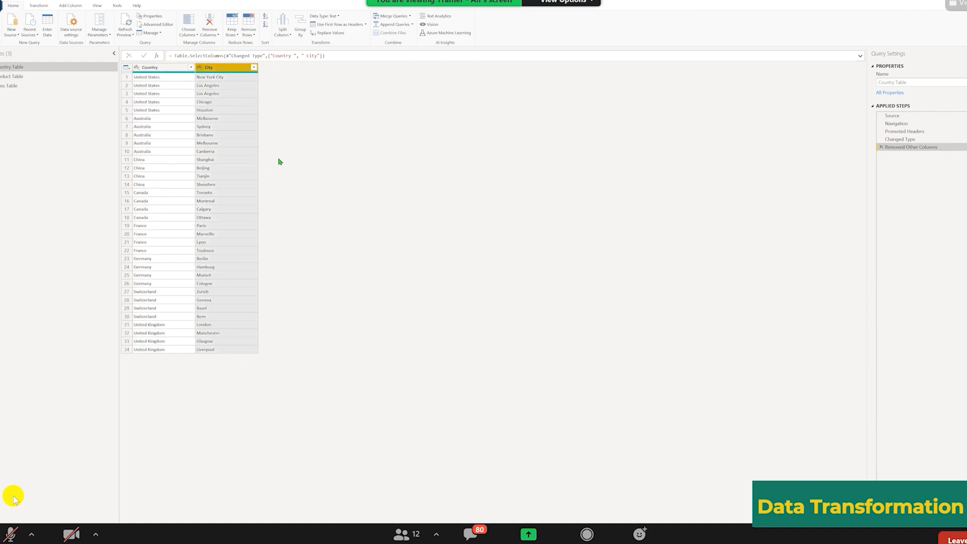
{"action": "right_click", "coordinate": [229, 68]}
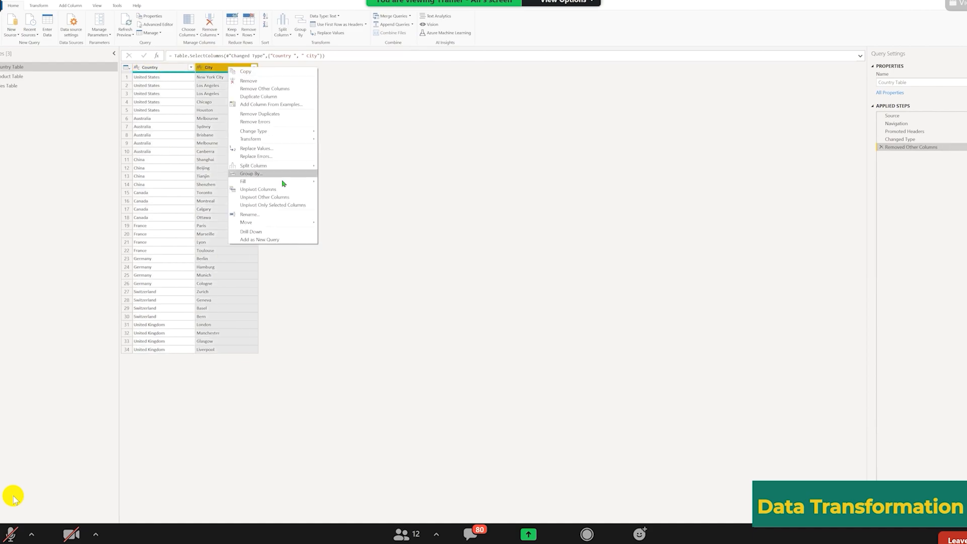
{"action": "left_click", "coordinate": [265, 114]}
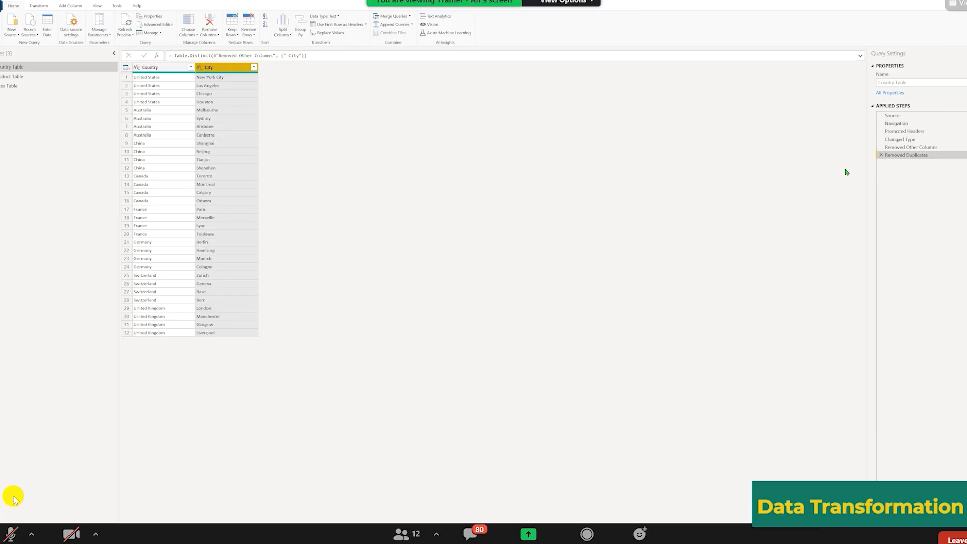
{"action": "left_click", "coordinate": [881, 155]}
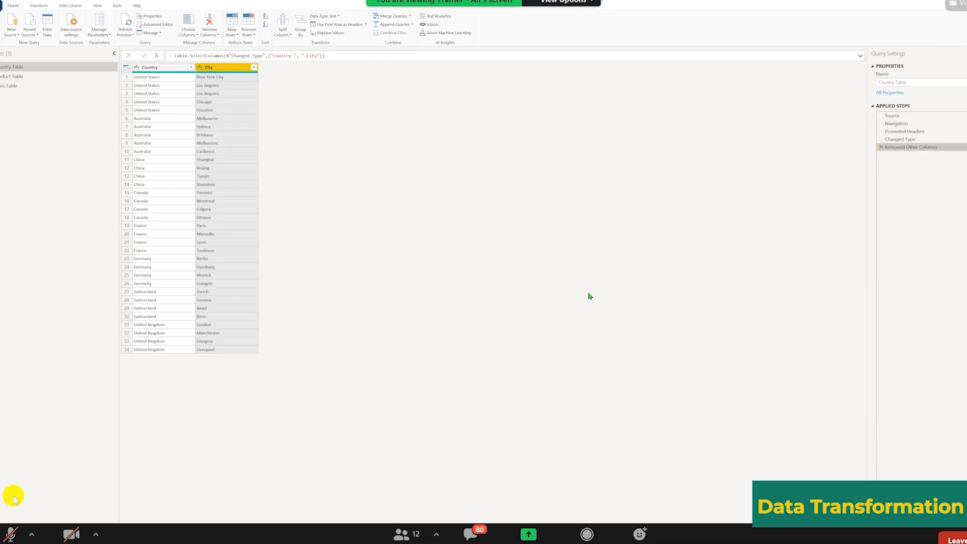
Try removing duplicates across the Country and City columns together and delete the resulting applied step.
{"action": "left_click", "coordinate": [157, 68], "text": "ctrl"}
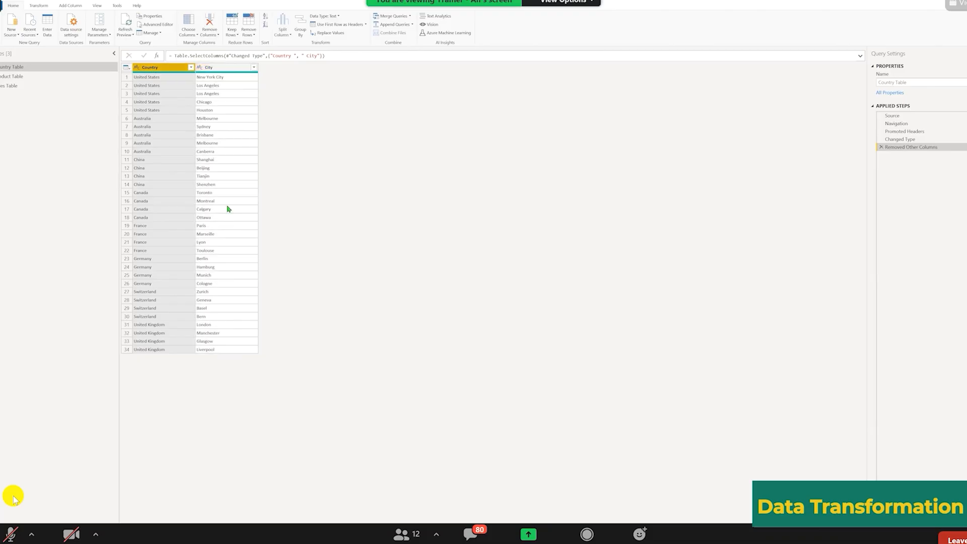
{"action": "right_click", "coordinate": [216, 69]}
{"action": "left_click", "coordinate": [274, 106]}
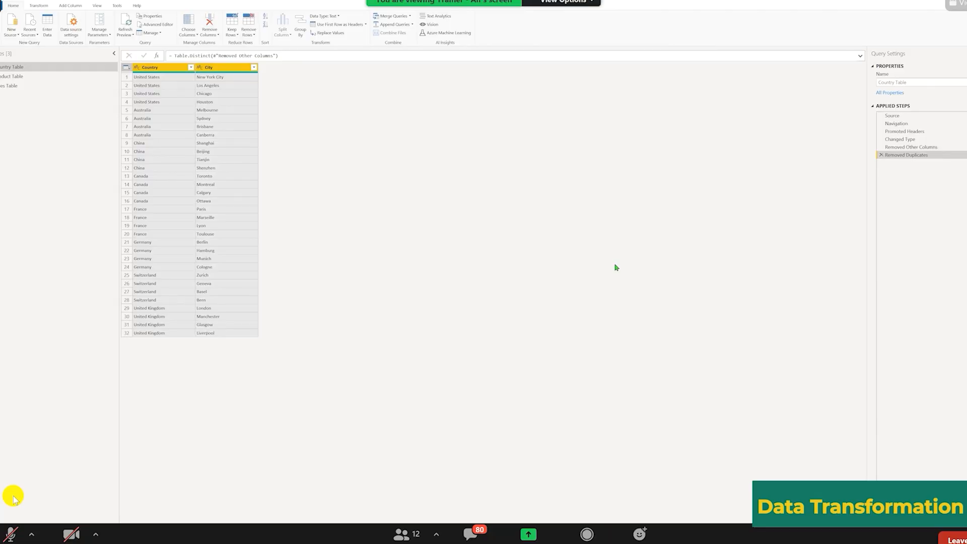
{"action": "left_click", "coordinate": [214, 86]}
{"action": "left_click", "coordinate": [96, 6]}
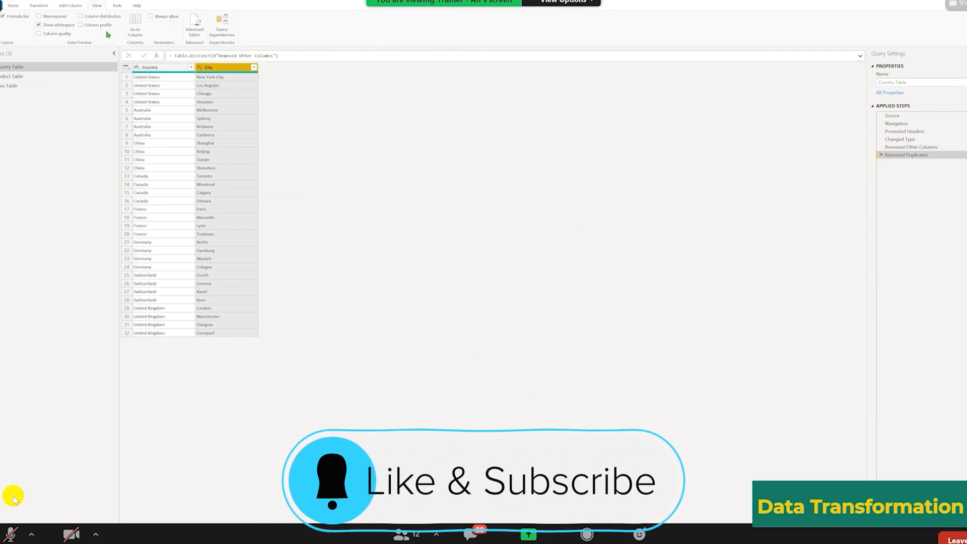
{"action": "left_click", "coordinate": [881, 155]}
Turn on column distribution and remove duplicate rows based on the combined Country and City columns.
{"action": "left_click", "coordinate": [81, 17]}
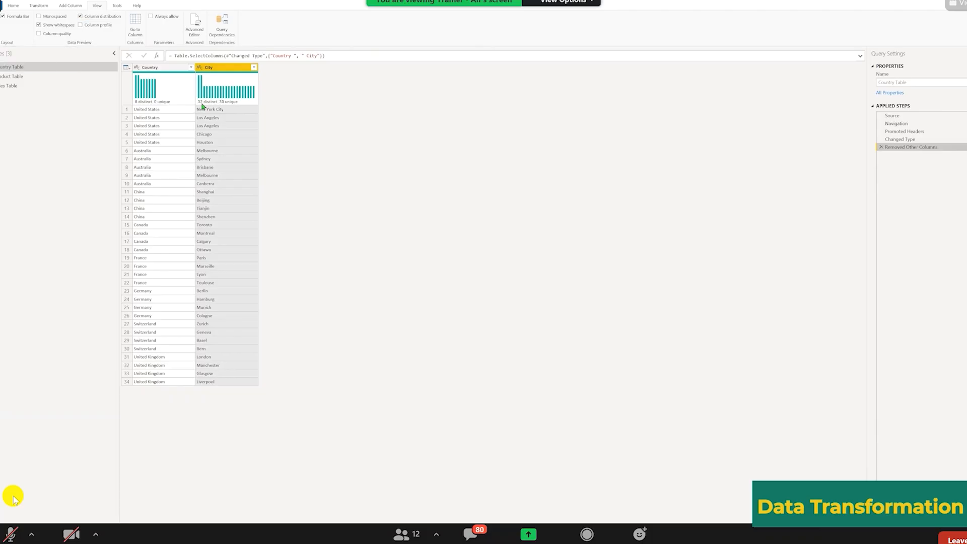
{"action": "mouse_move", "coordinate": [206, 106]}
{"action": "left_click", "coordinate": [151, 67]}
{"action": "left_click", "coordinate": [211, 67], "text": "ctrl"}
{"action": "right_click", "coordinate": [227, 68]}
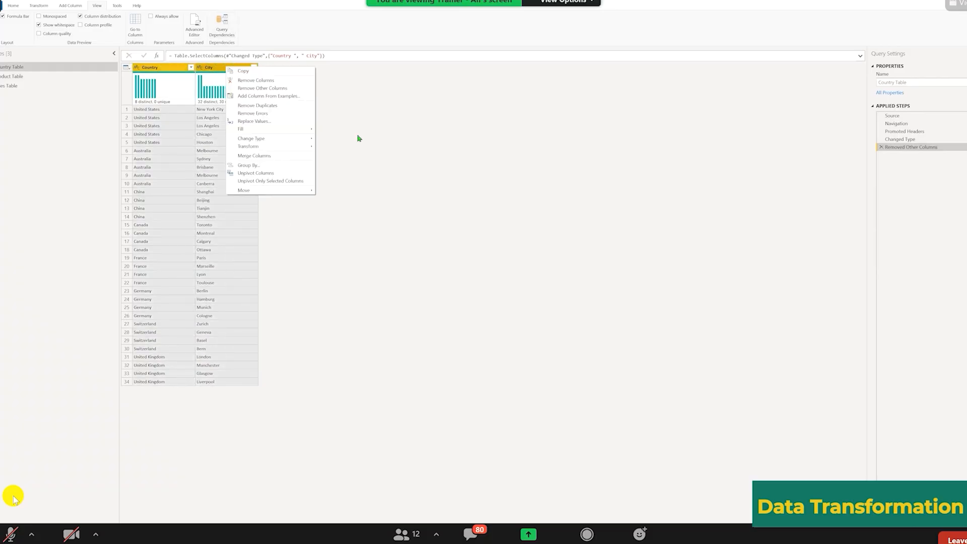
{"action": "left_click", "coordinate": [258, 106]}
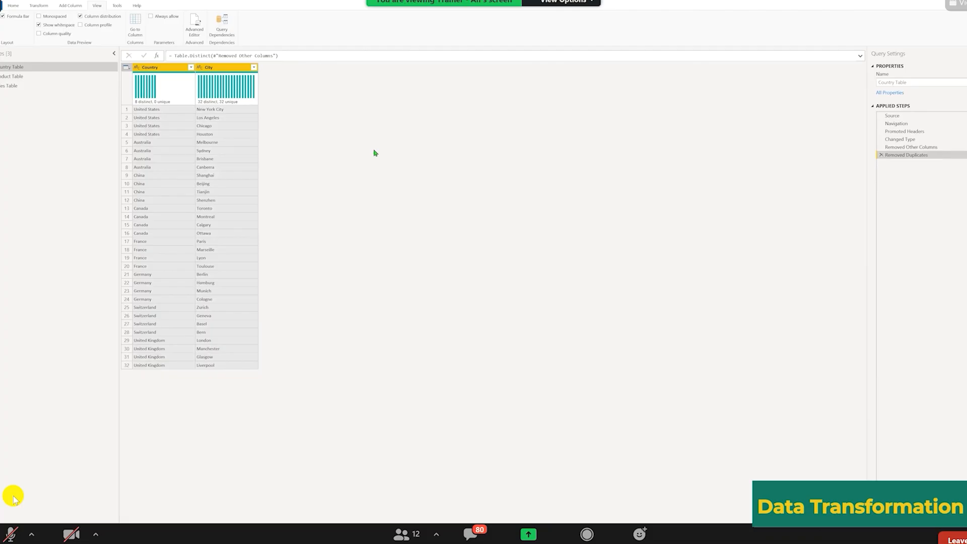
Review the cleaned Product, Sales and Country tables one after another.
{"action": "left_click", "coordinate": [11, 76]}
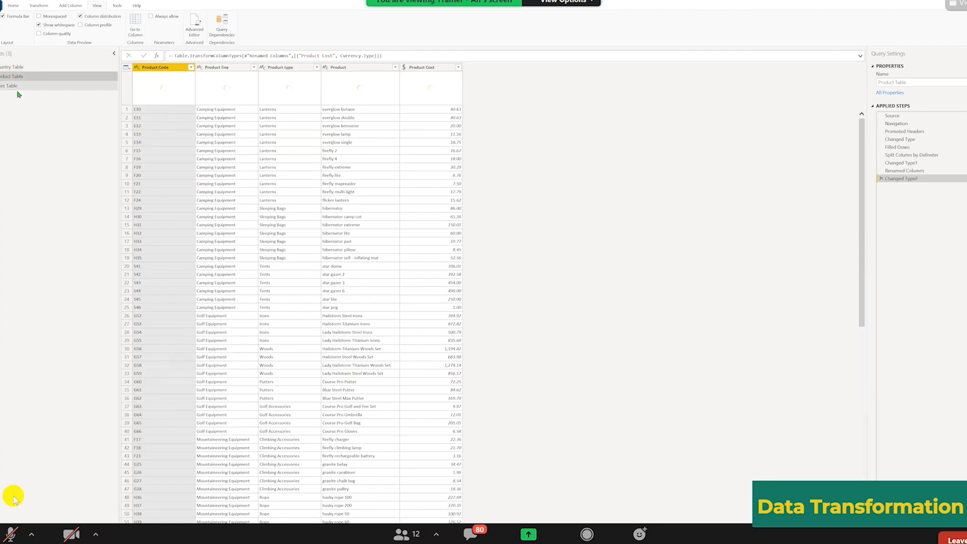
{"action": "left_click", "coordinate": [17, 87]}
{"action": "left_click", "coordinate": [12, 67]}
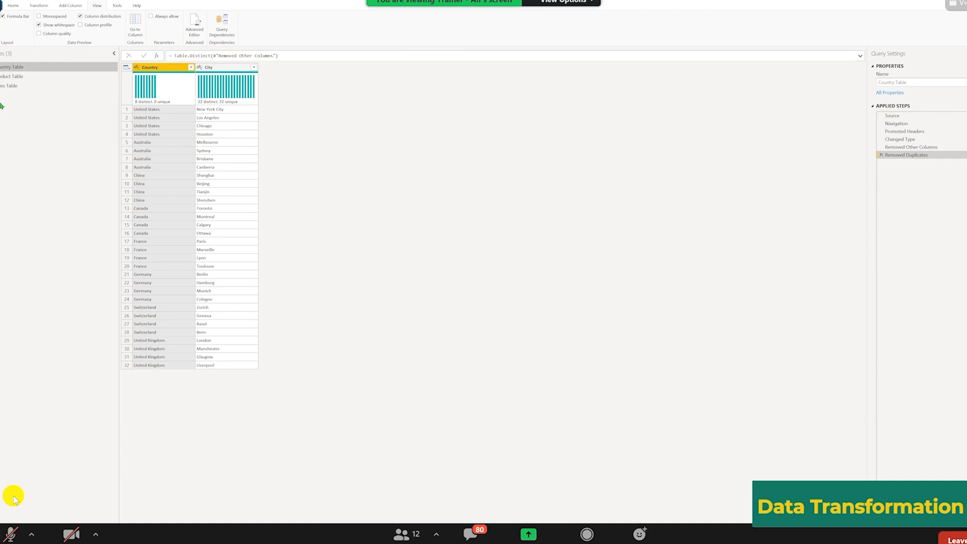
{"action": "left_click", "coordinate": [24, 77]}
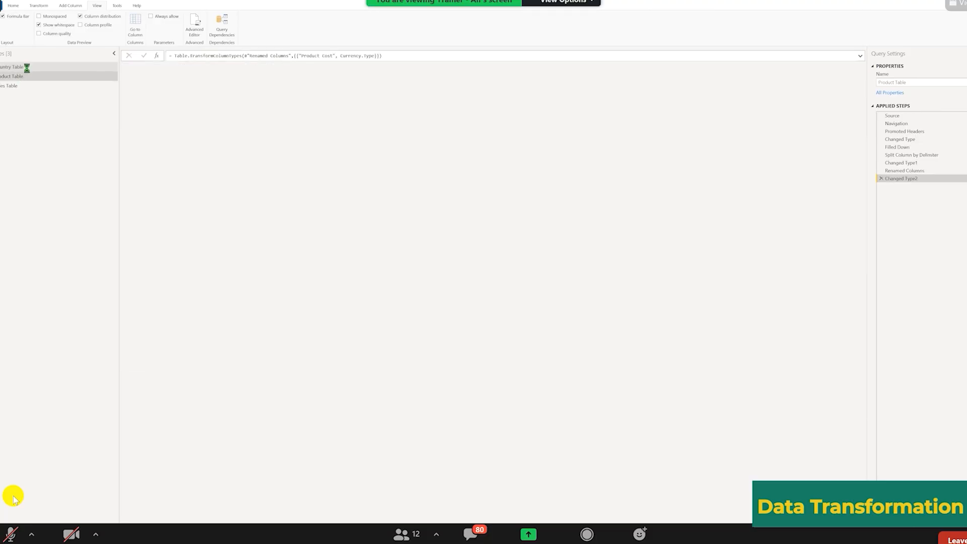
{"action": "left_click", "coordinate": [23, 86]}
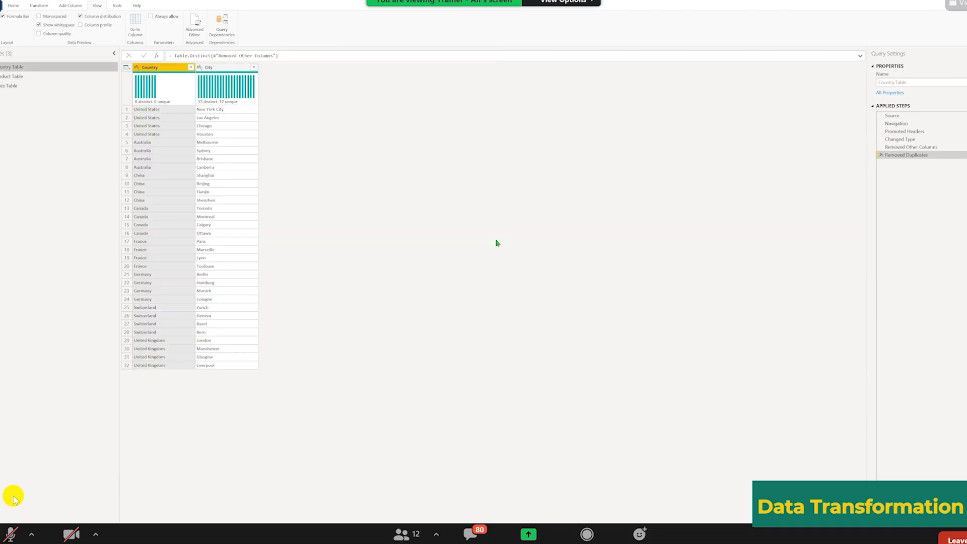
Inspect the Country Table query's M code in the Advanced Editor and close it without changes.
{"action": "left_click", "coordinate": [13, 5]}
{"action": "left_click", "coordinate": [1, 33]}
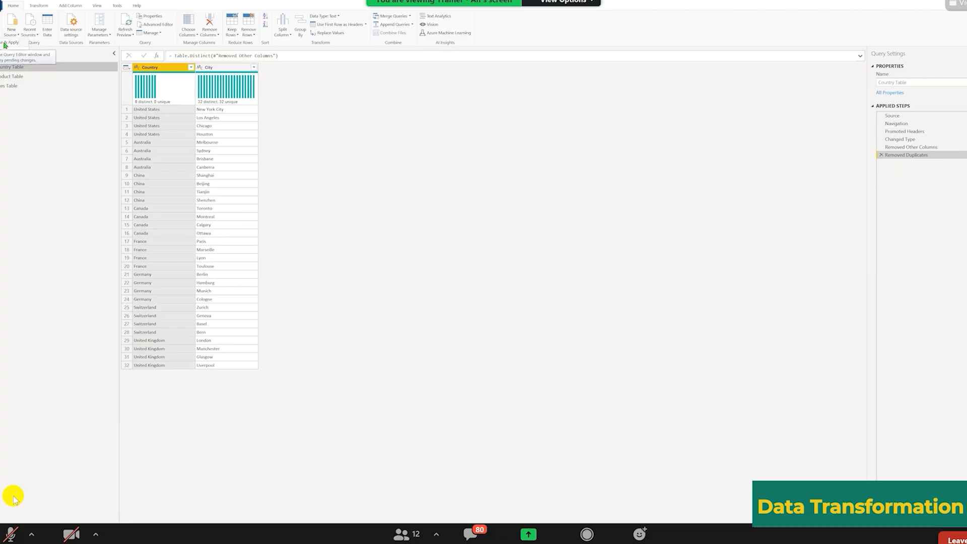
{"action": "left_click", "coordinate": [96, 6]}
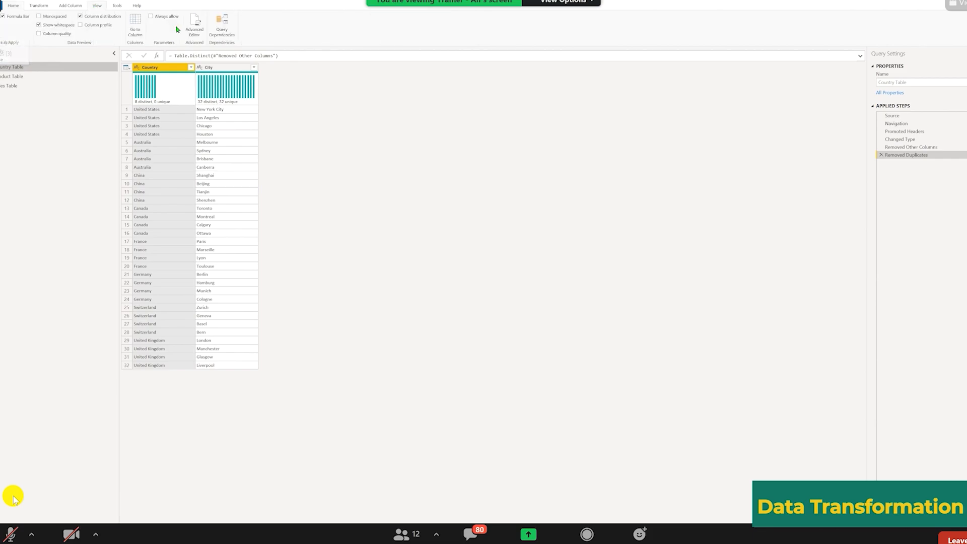
{"action": "left_click", "coordinate": [191, 25]}
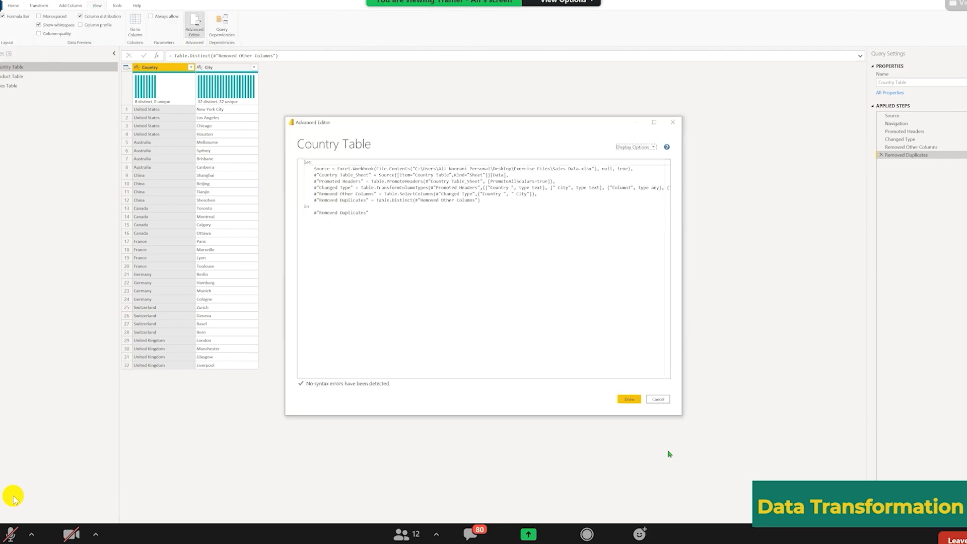
{"action": "left_click", "coordinate": [660, 399]}
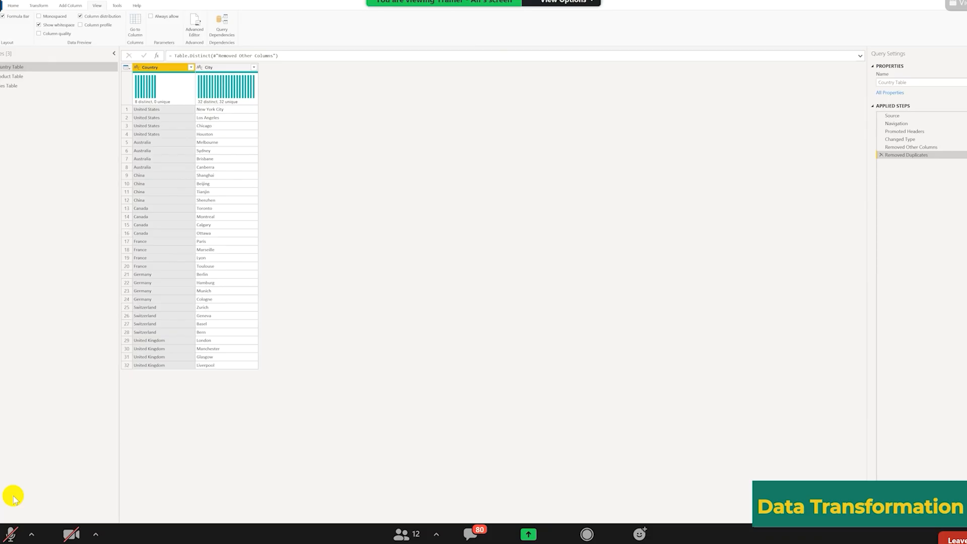
Return from the Excel contents list to Power Query and open the Sales Table query's M code in the Advanced Editor.
{"action": "key", "text": "alt+Tab"}
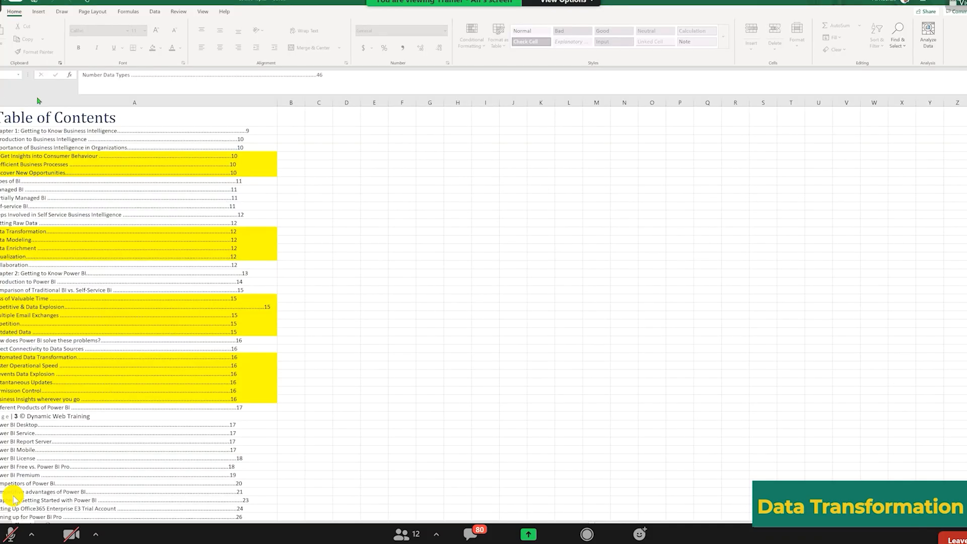
{"action": "key", "text": "alt+Tab"}
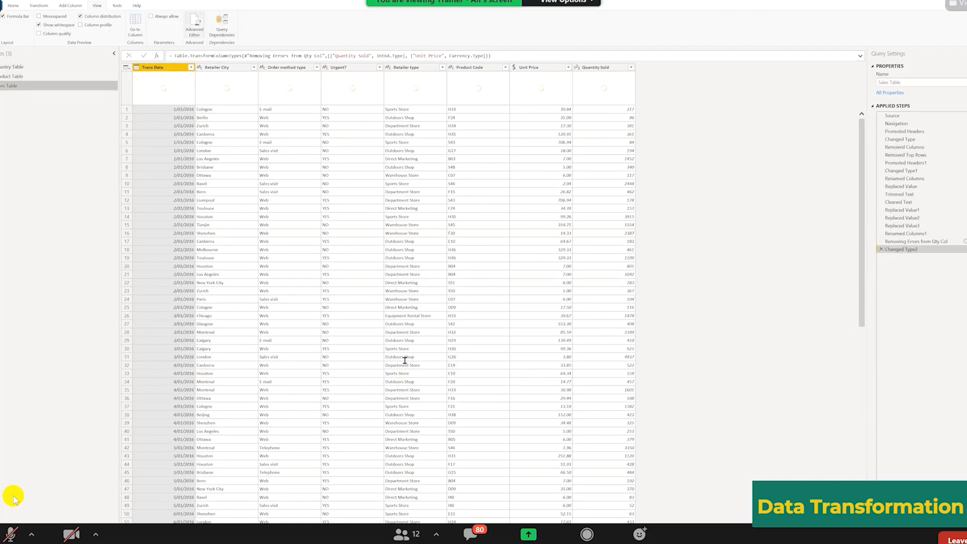
{"action": "left_click", "coordinate": [194, 25]}
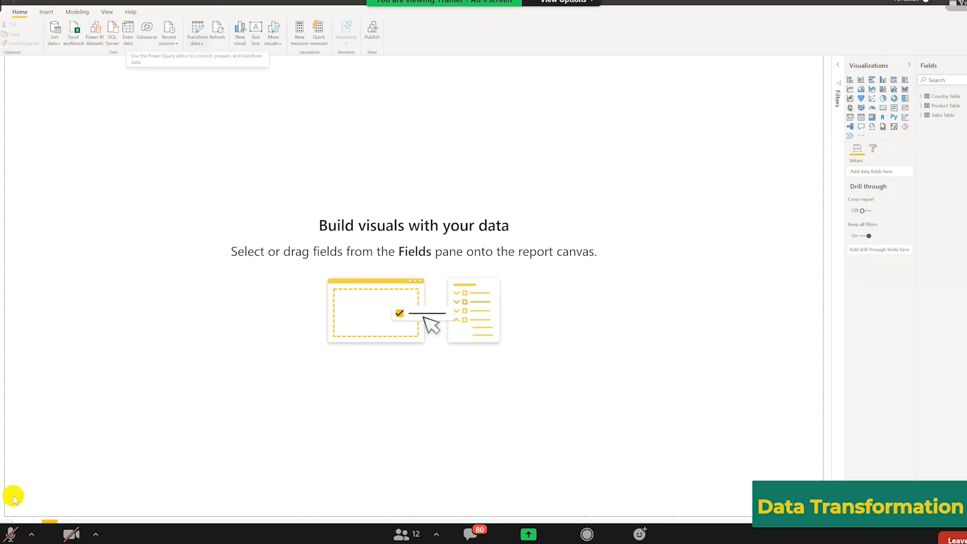
{"action": "key", "text": "ctrl+1"}
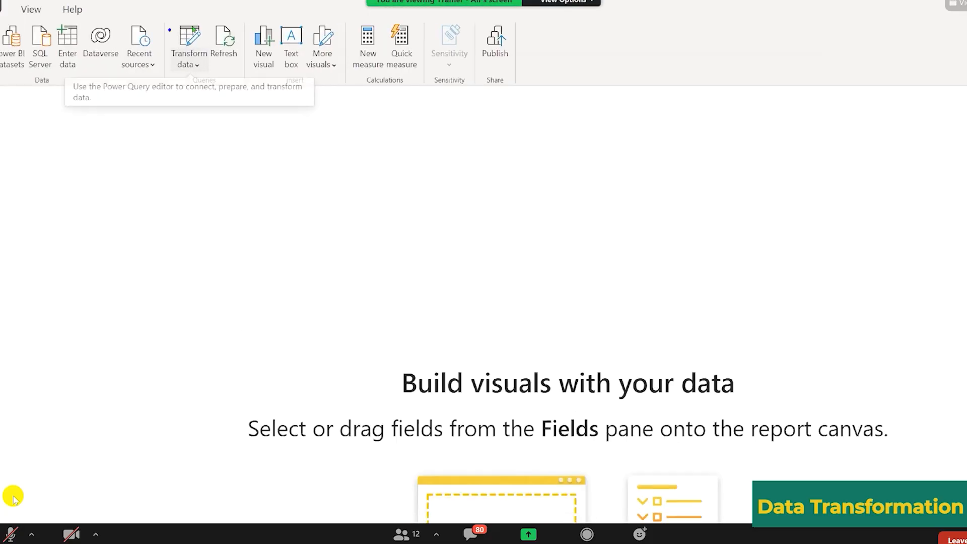
{"action": "left_click_drag", "start_coordinate": [160, 17], "coordinate": [229, 76]}
{"action": "key", "text": "Escape"}
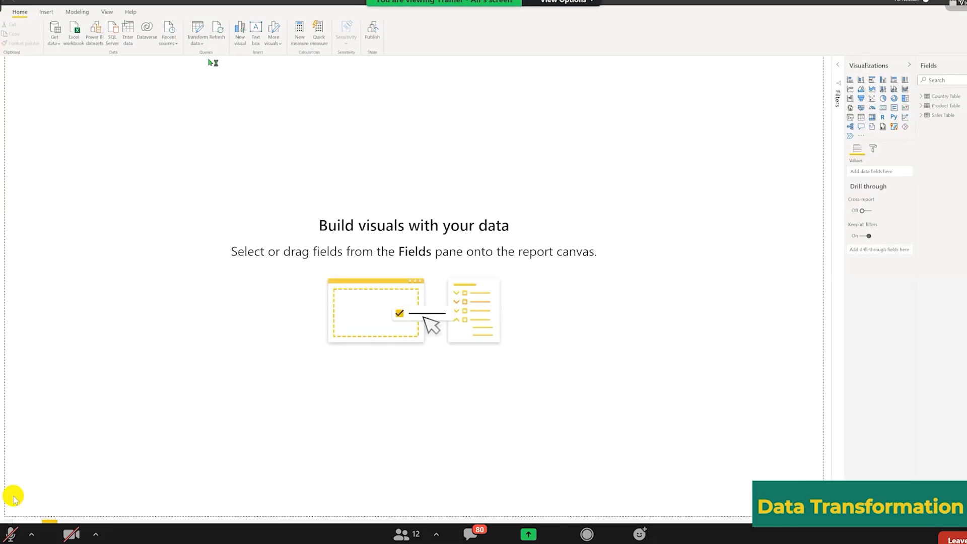